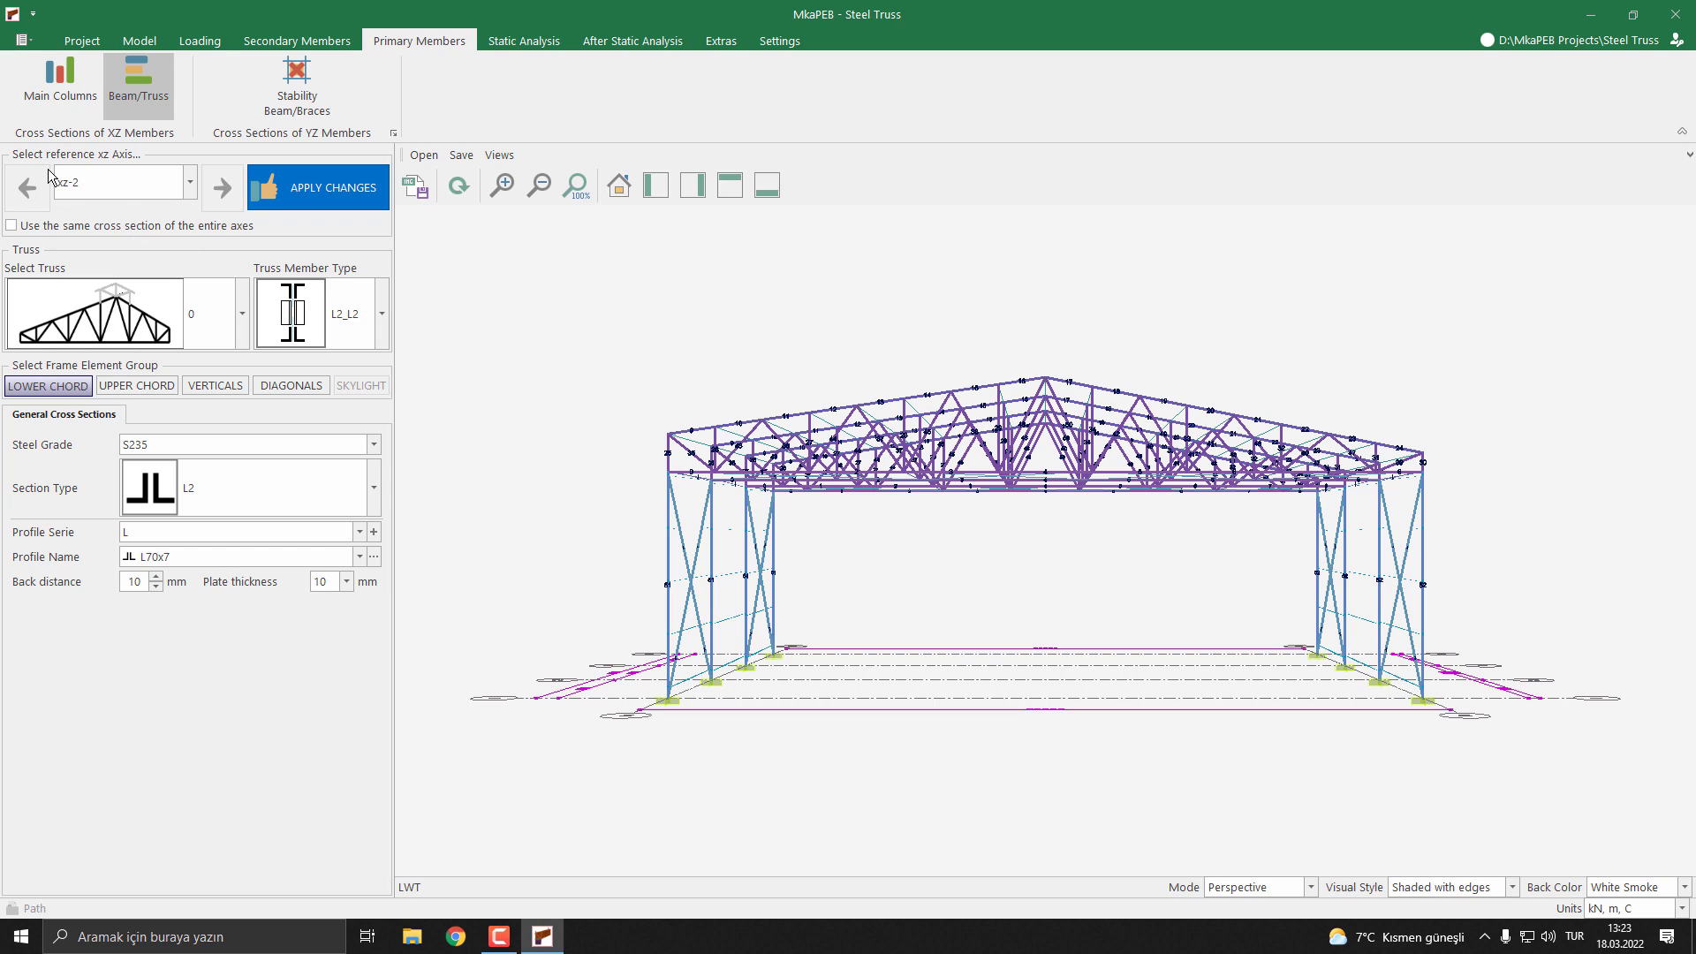
# Step: Turn on using the same cross section for the entire axes, keeping xz-2 as reference axis and truss 0
pyautogui.click(121, 186)
pyautogui.click(11, 226)
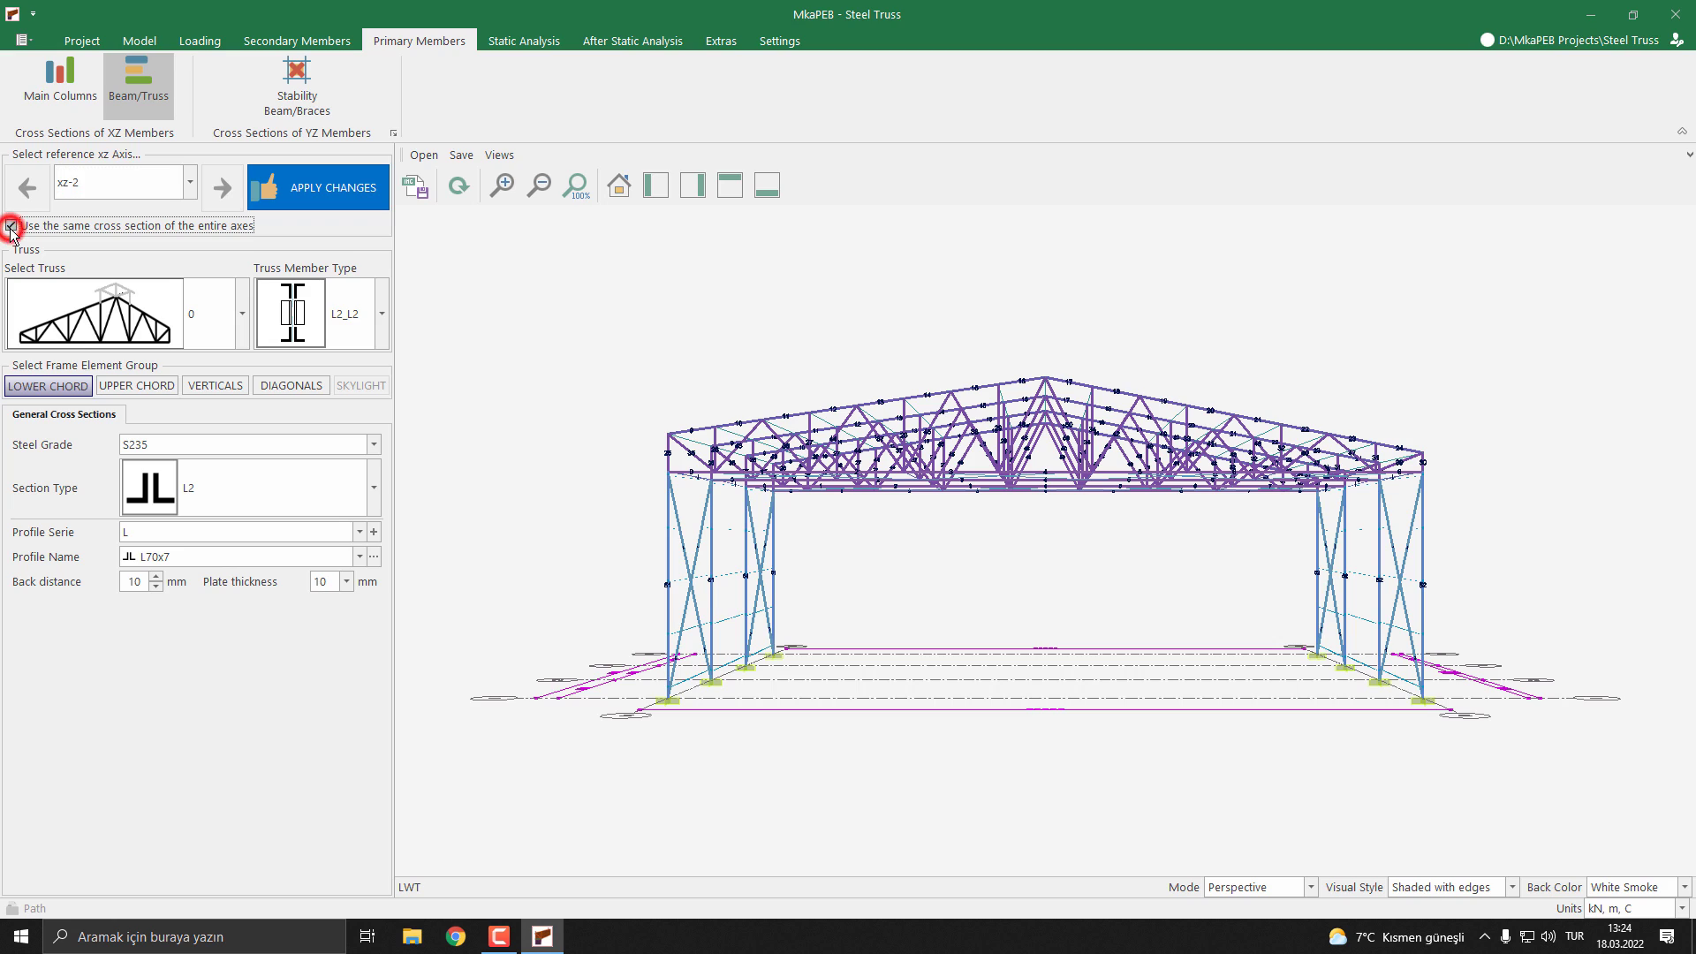
pyautogui.click(242, 314)
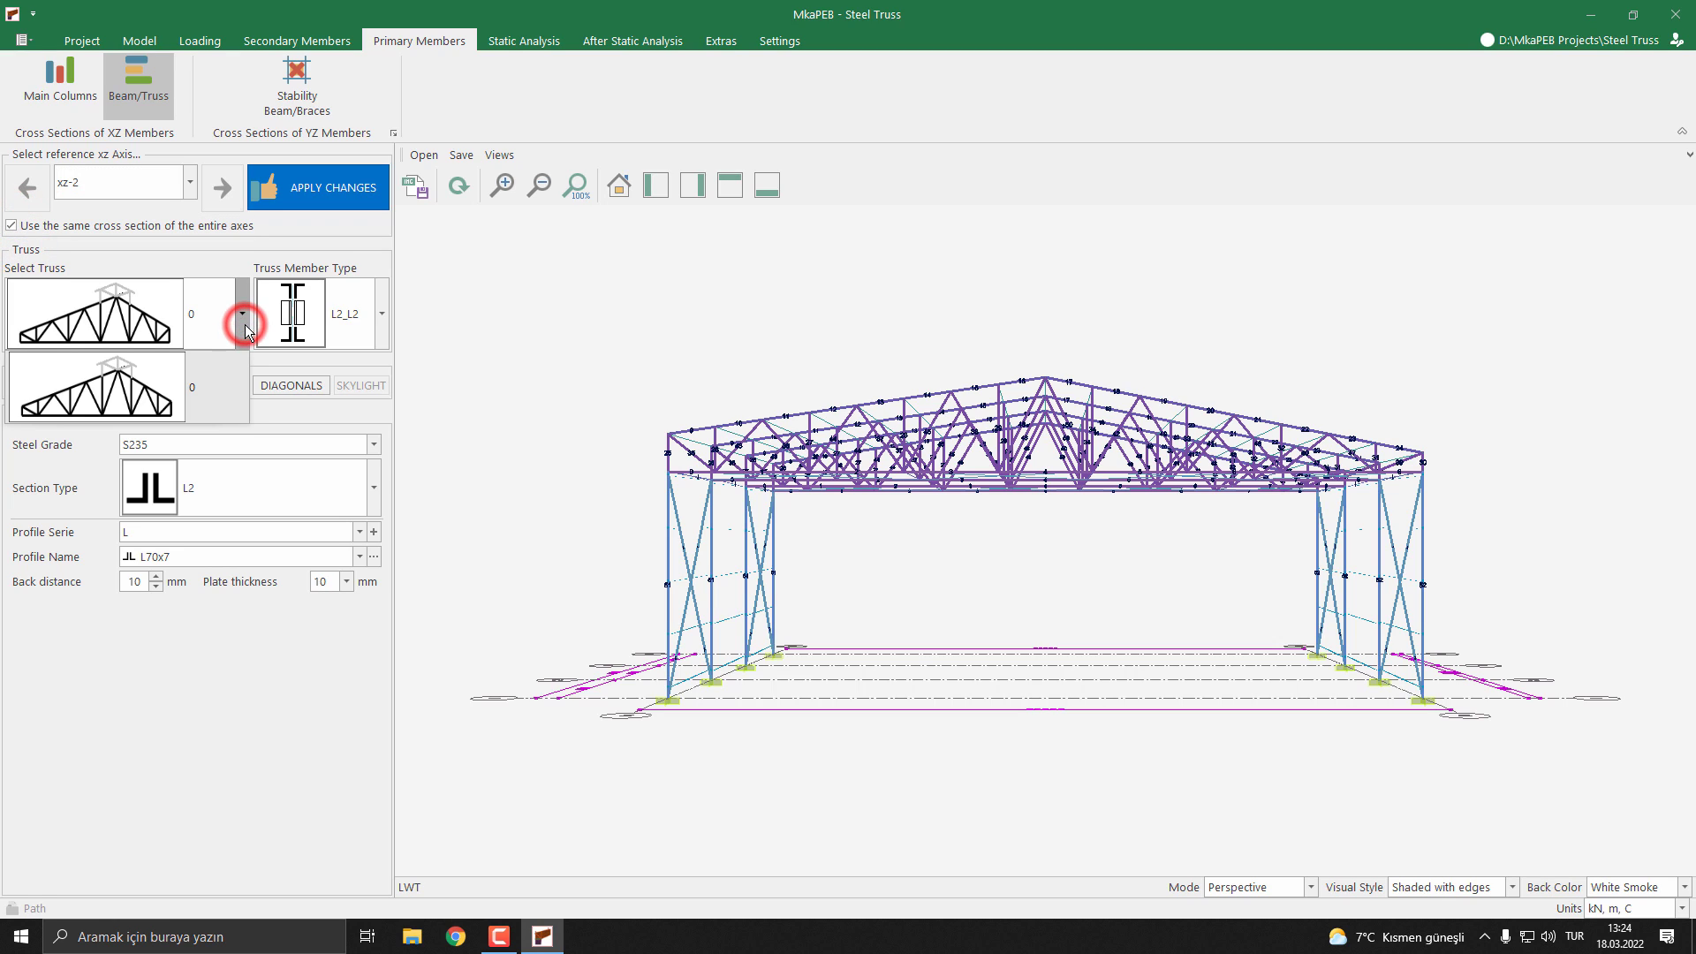
pyautogui.click(243, 325)
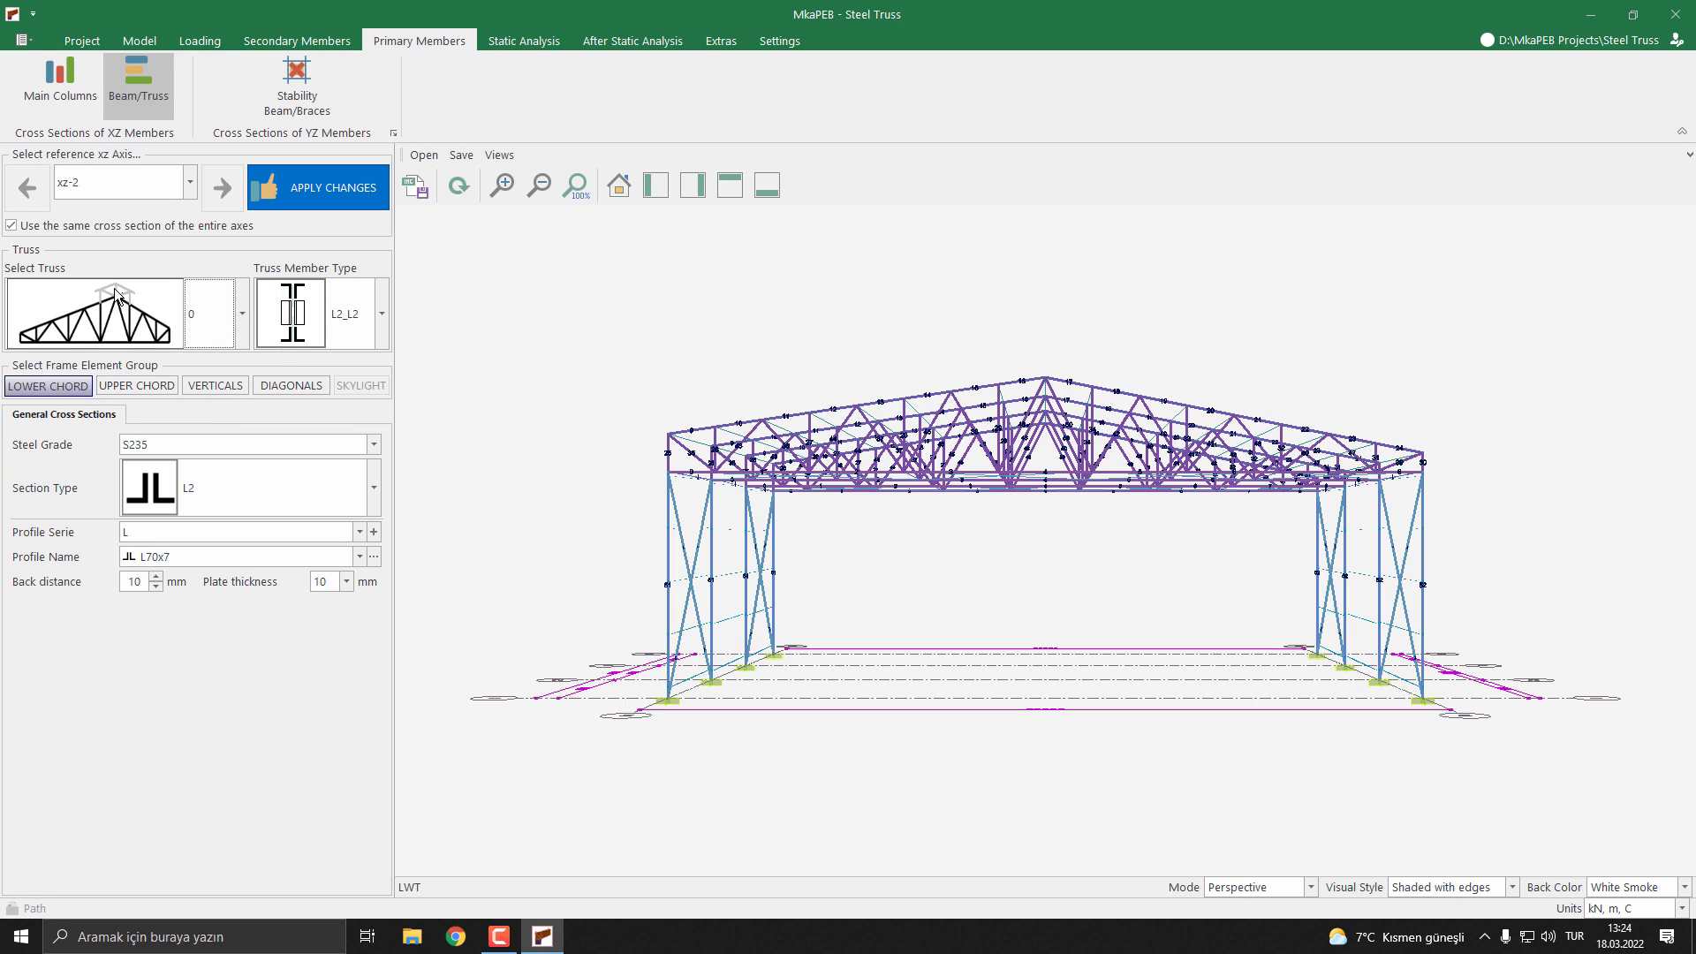
# Step: Review the available truss member types and choose L2_L2
pyautogui.click(382, 310)
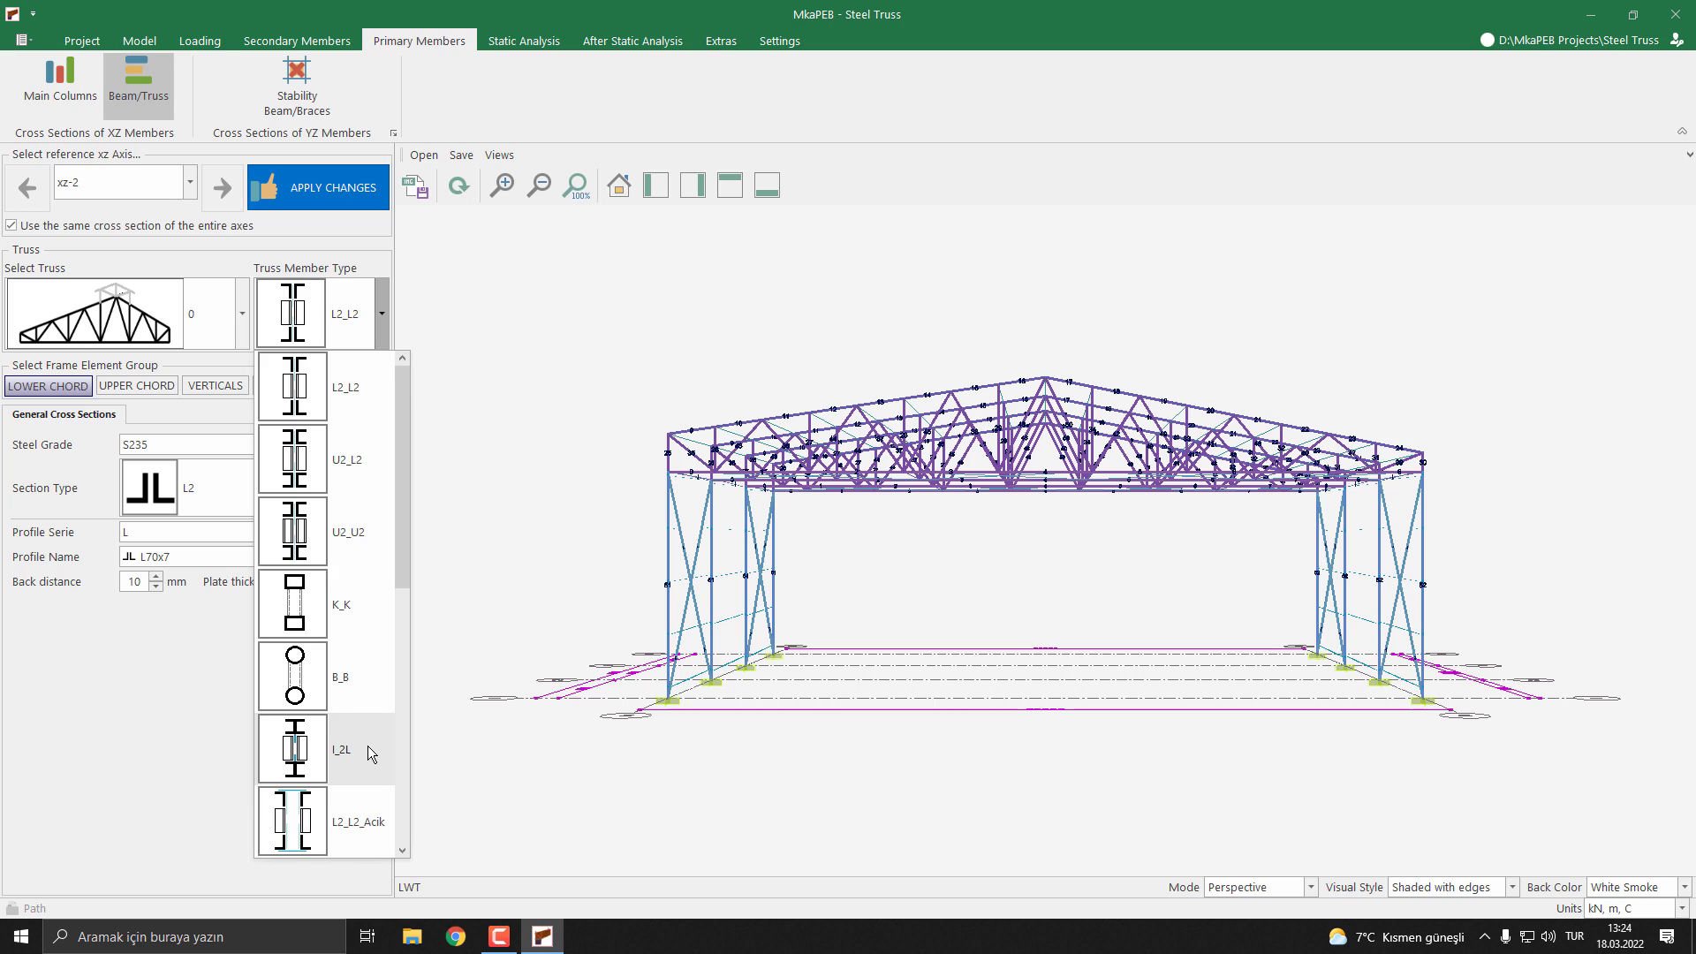
pyautogui.moveTo(404, 565); pyautogui.dragTo(402, 698)
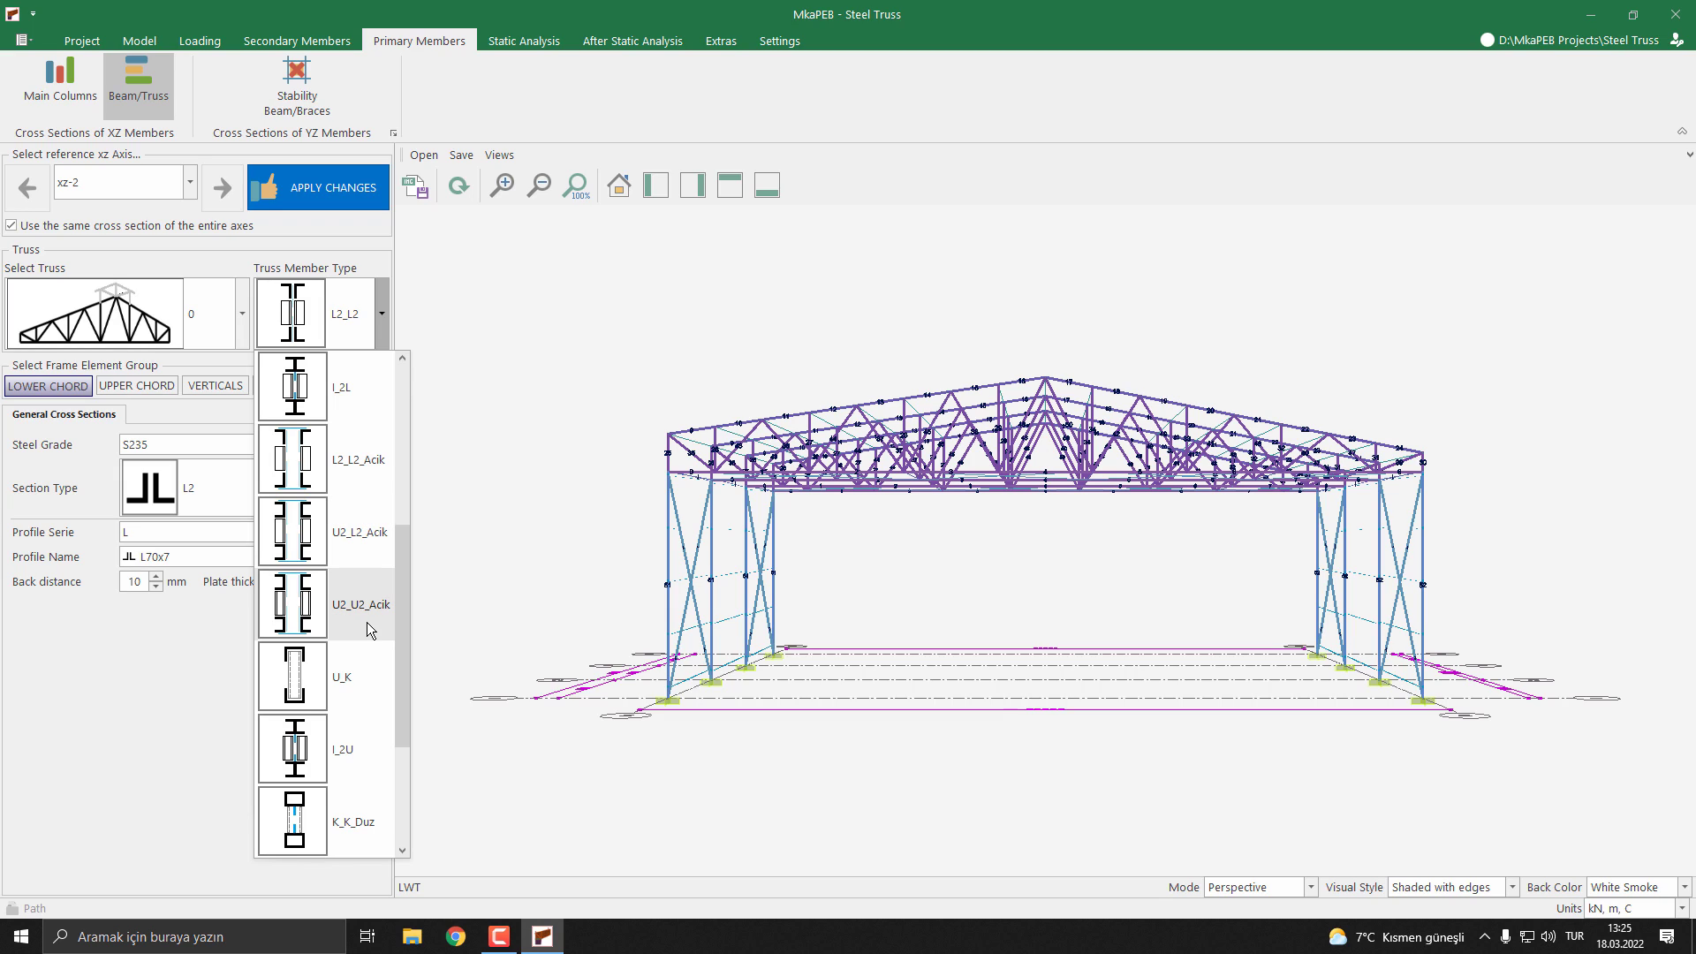
pyautogui.moveTo(403, 617); pyautogui.dragTo(397, 424)
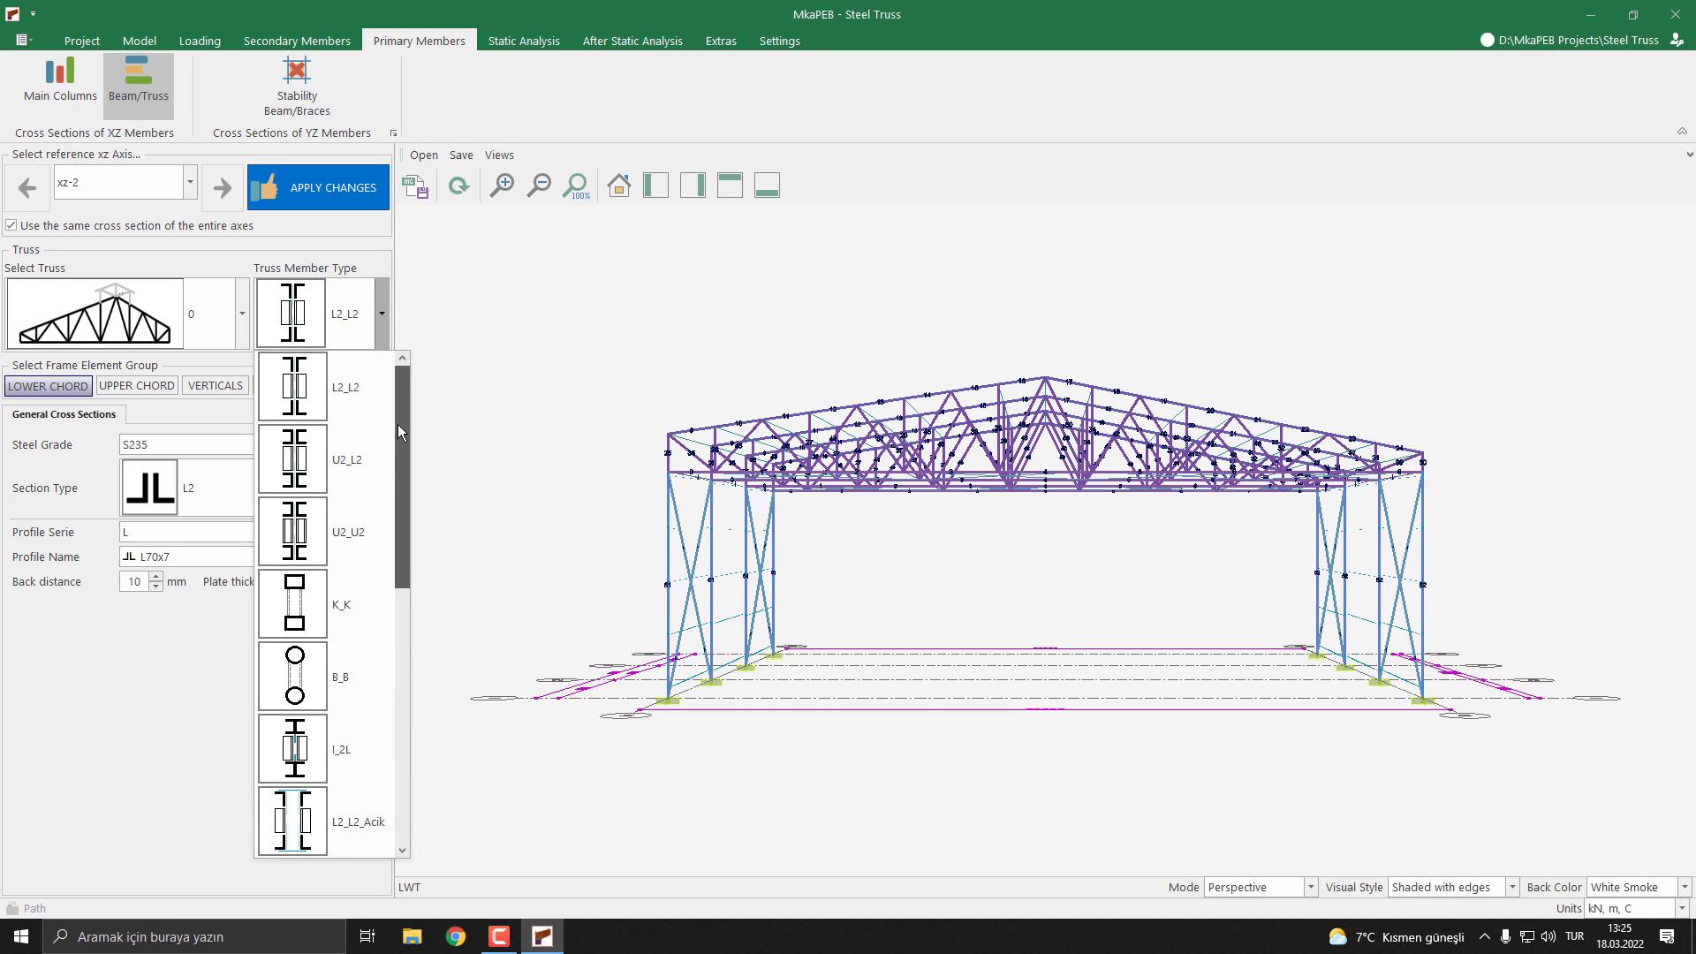
pyautogui.click(356, 398)
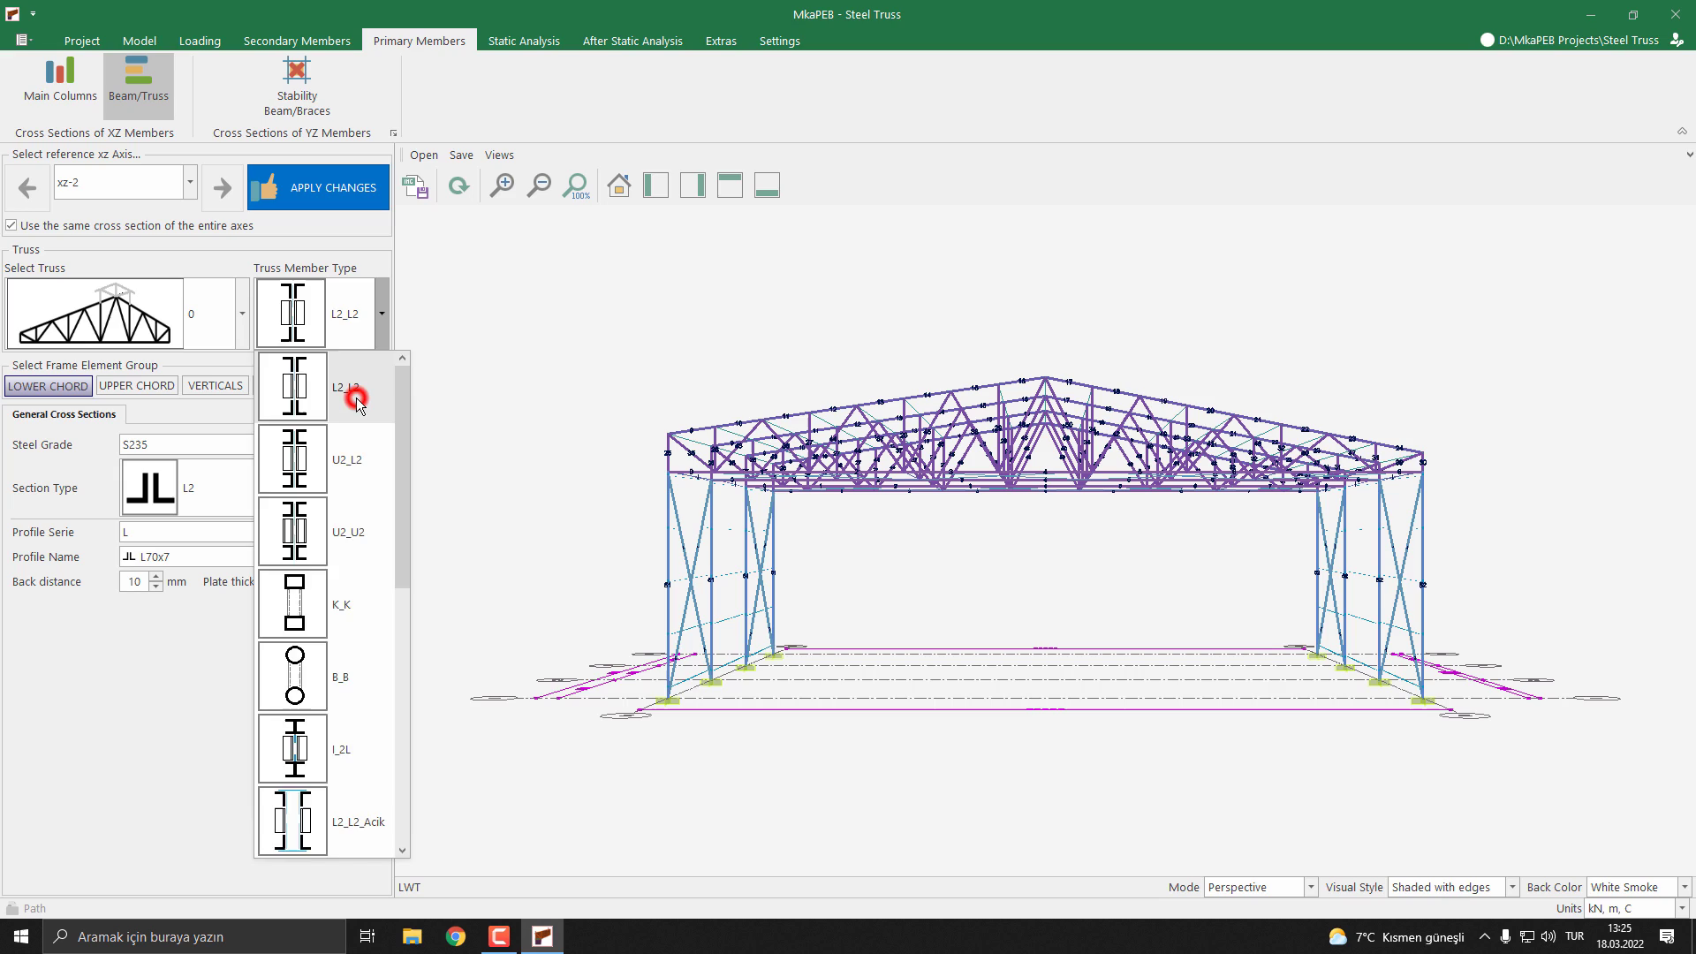
# Step: Select the lower chord group and set its steel grade to S235 with section type L2
pyautogui.click(36, 389)
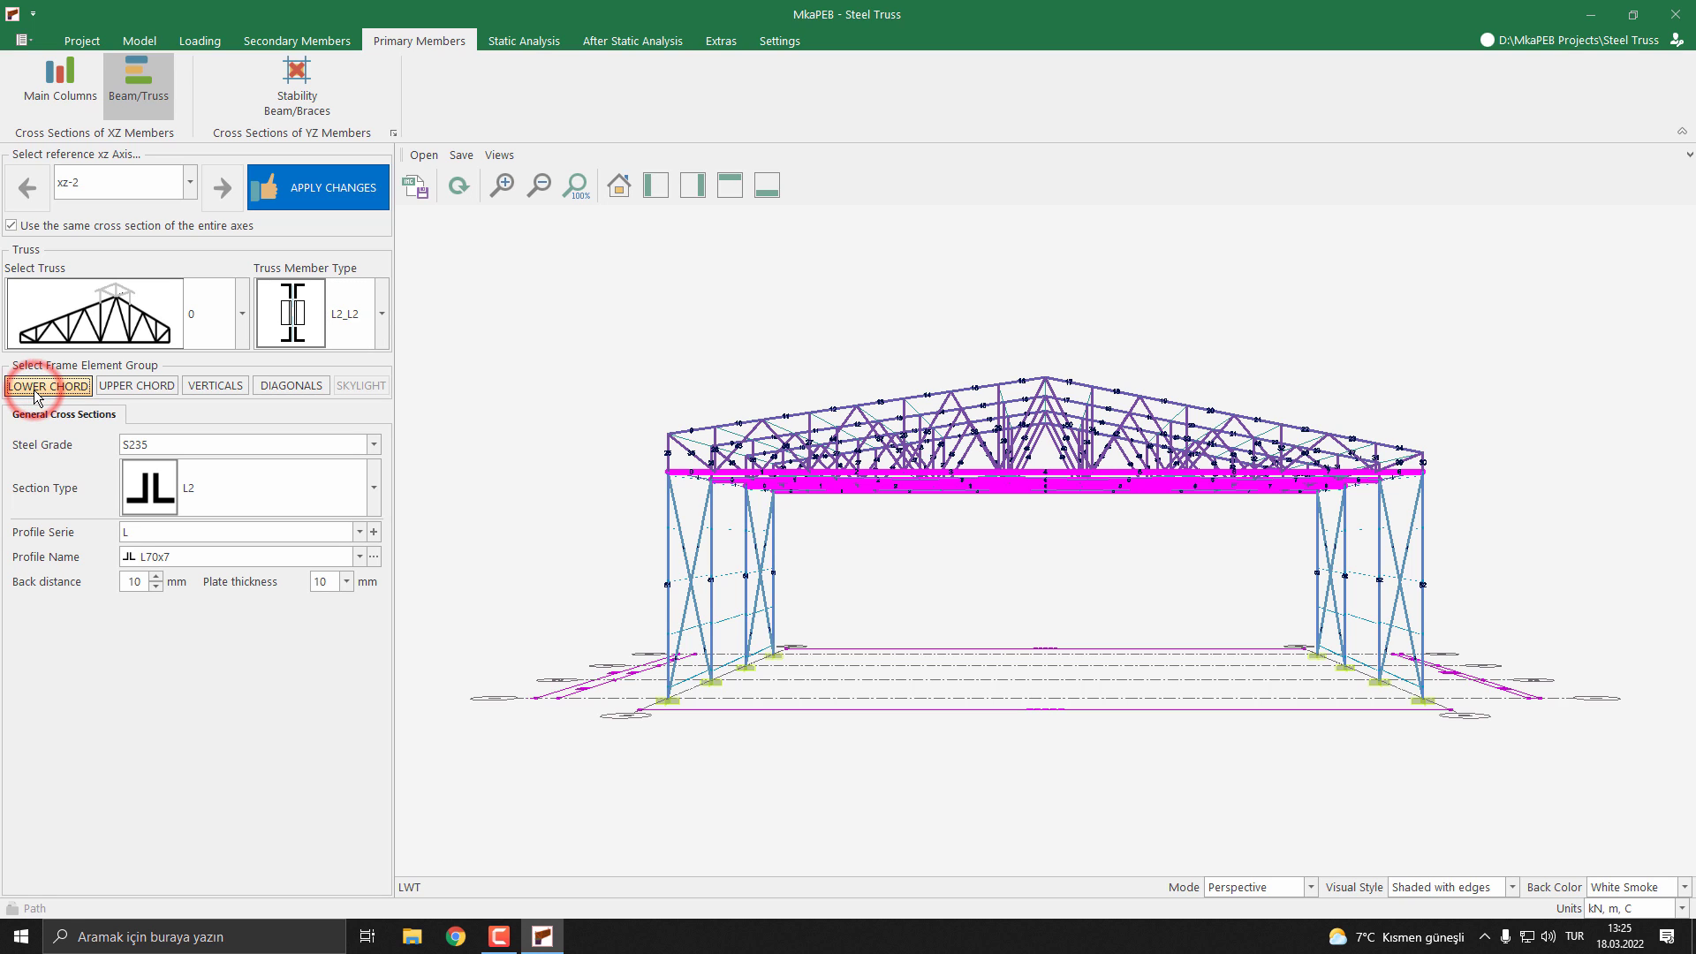
pyautogui.moveTo(567, 454); pyautogui.dragTo(969, 590, button='middle')
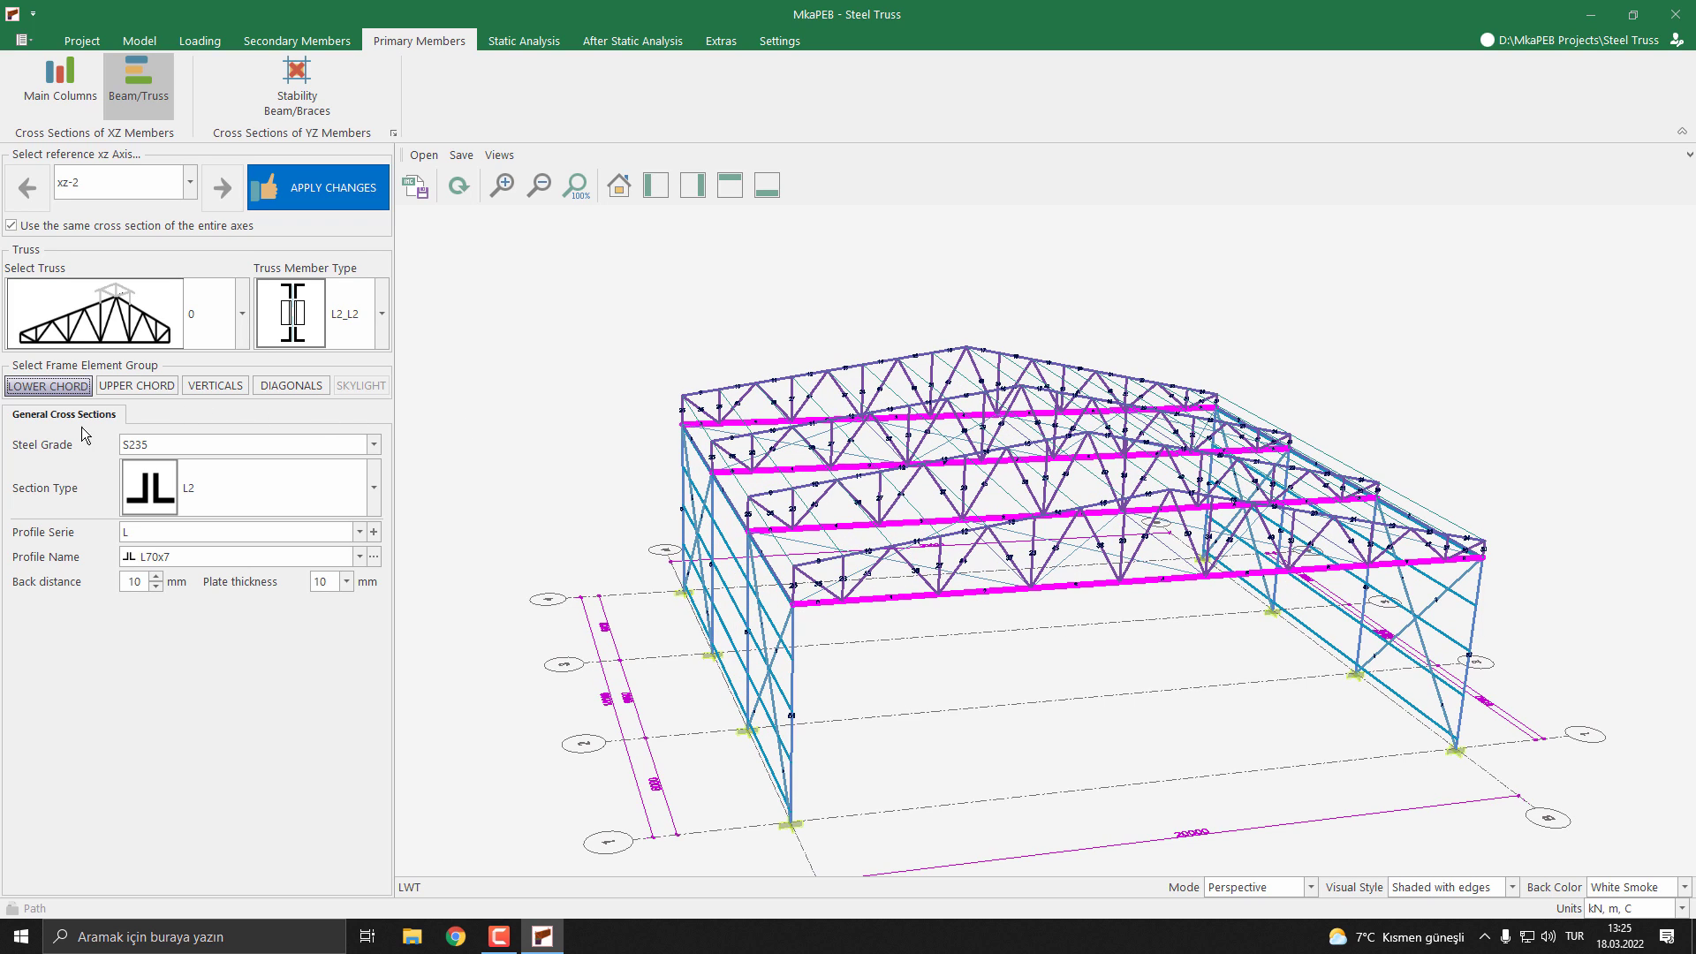
pyautogui.click(51, 450)
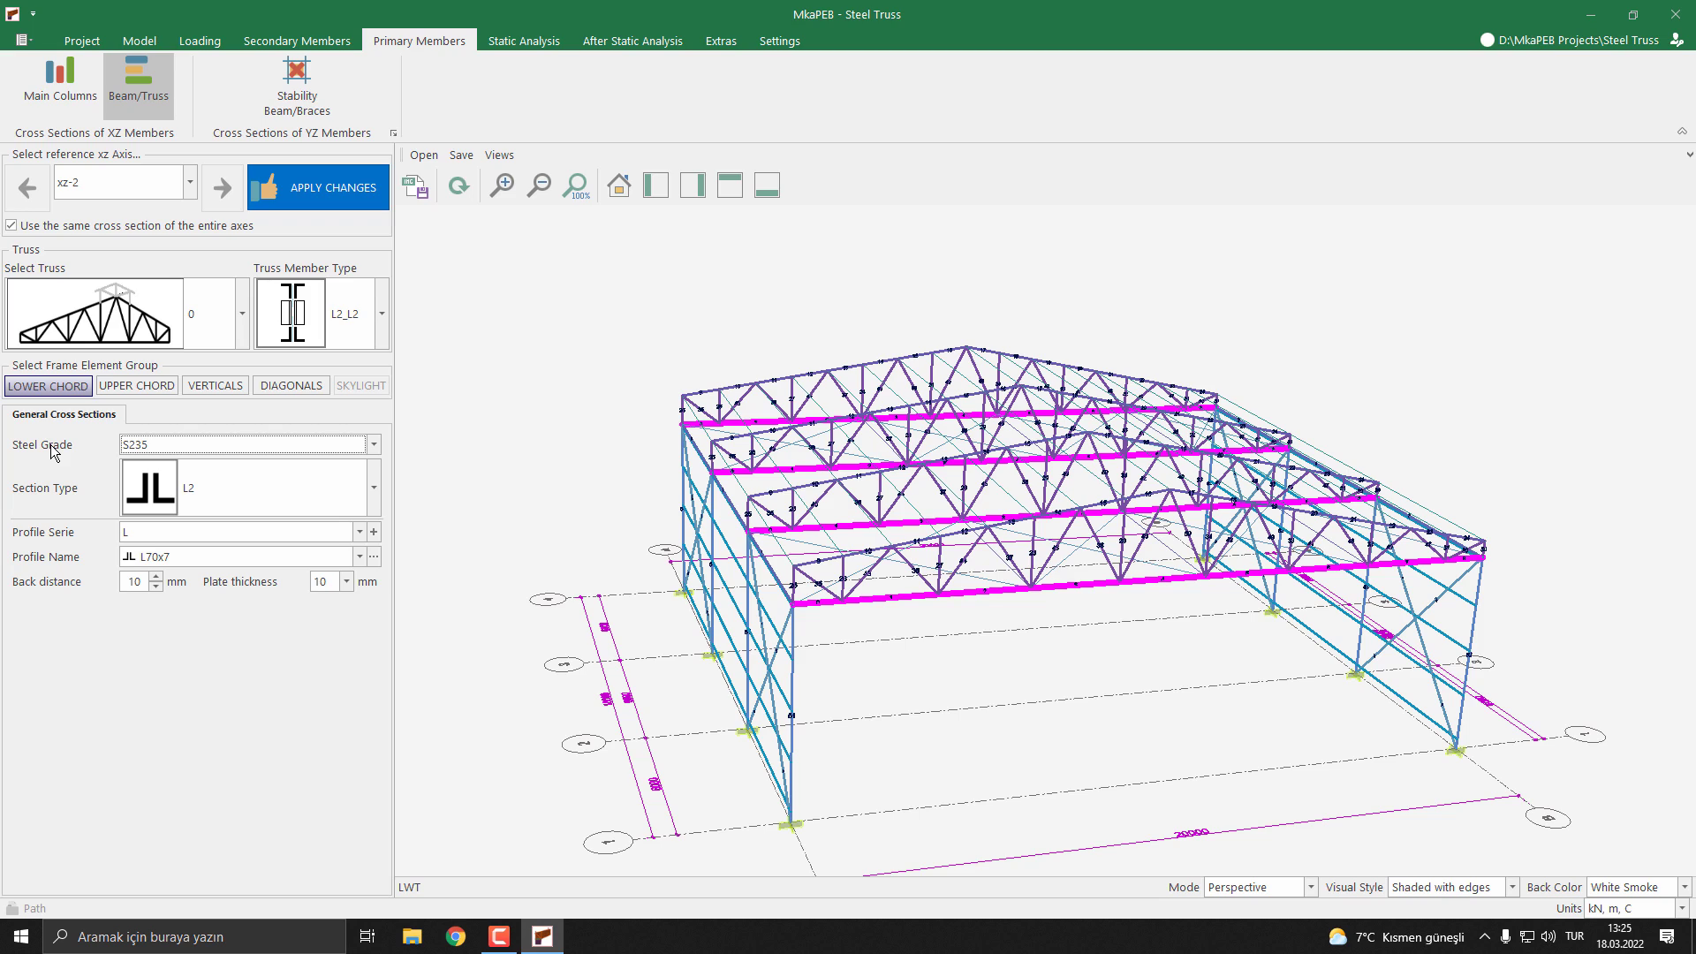
pyautogui.click(185, 445)
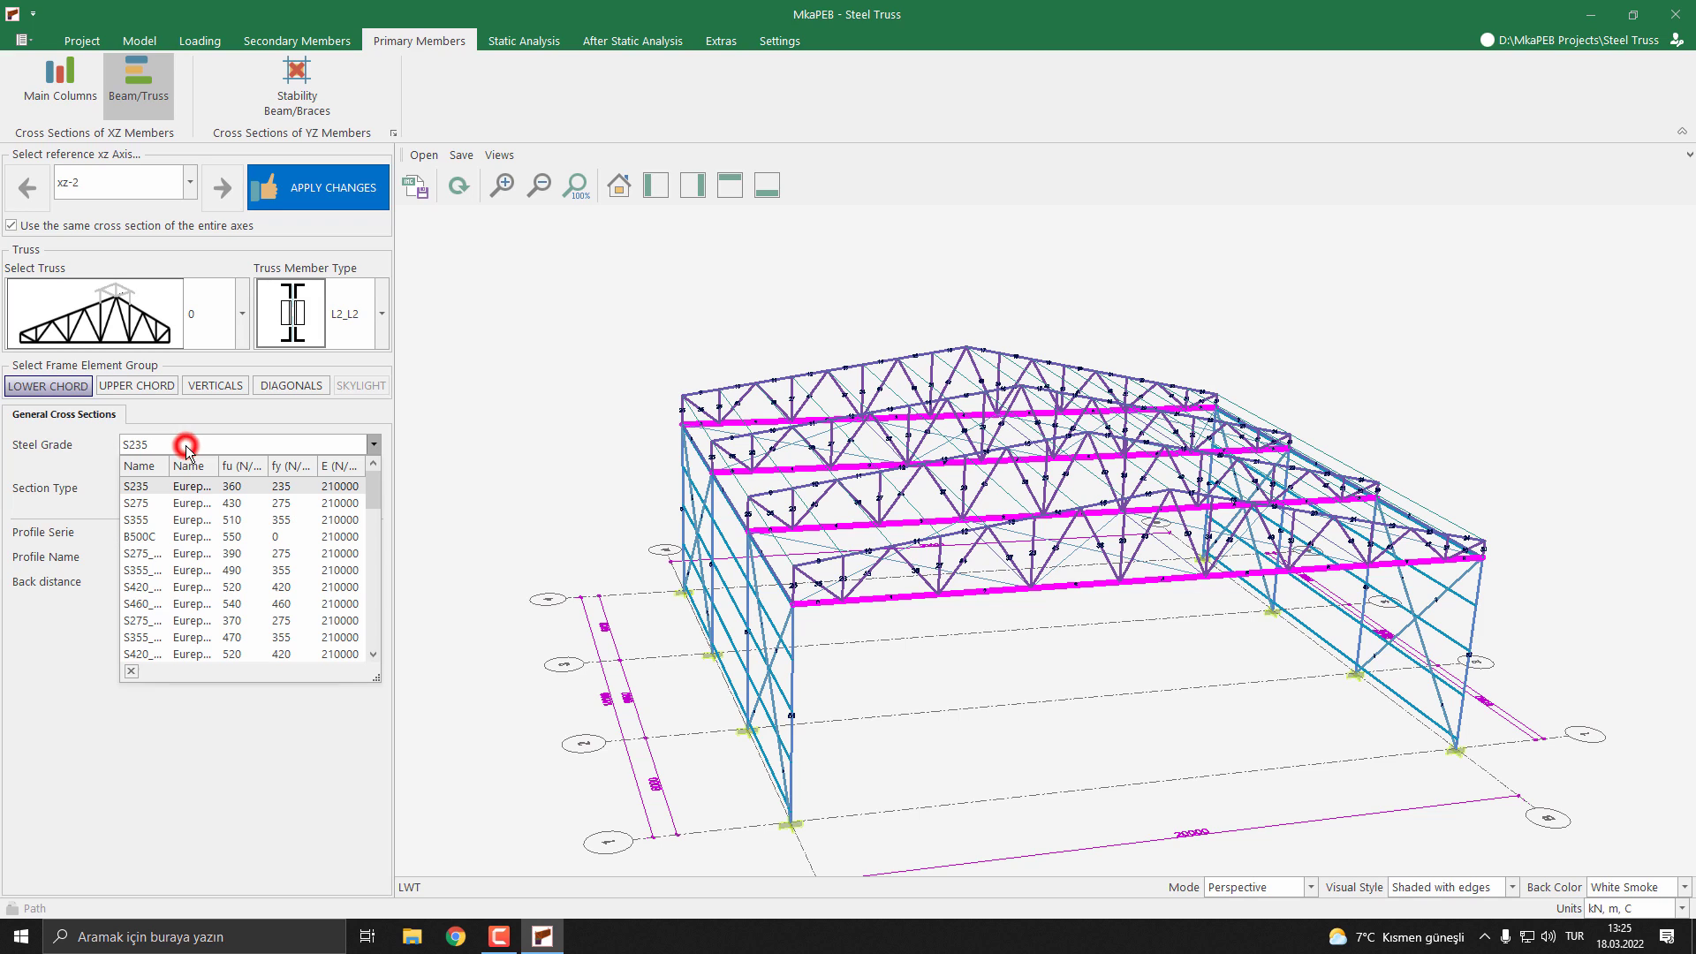
pyautogui.click(219, 493)
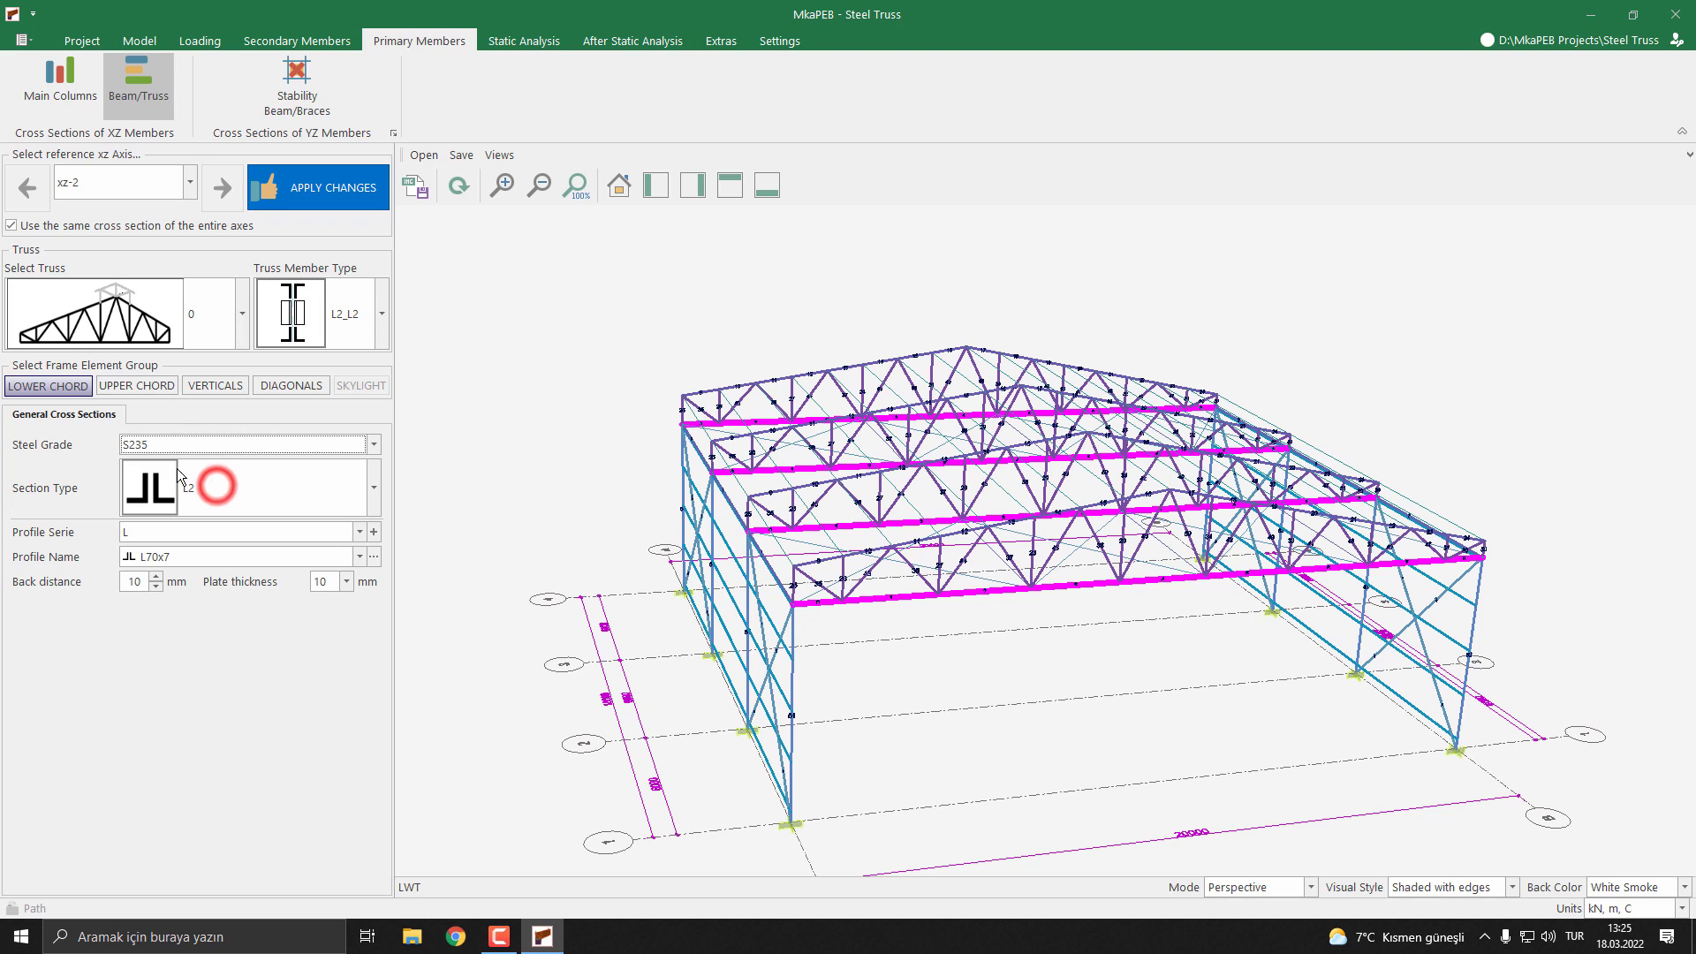
pyautogui.click(237, 491)
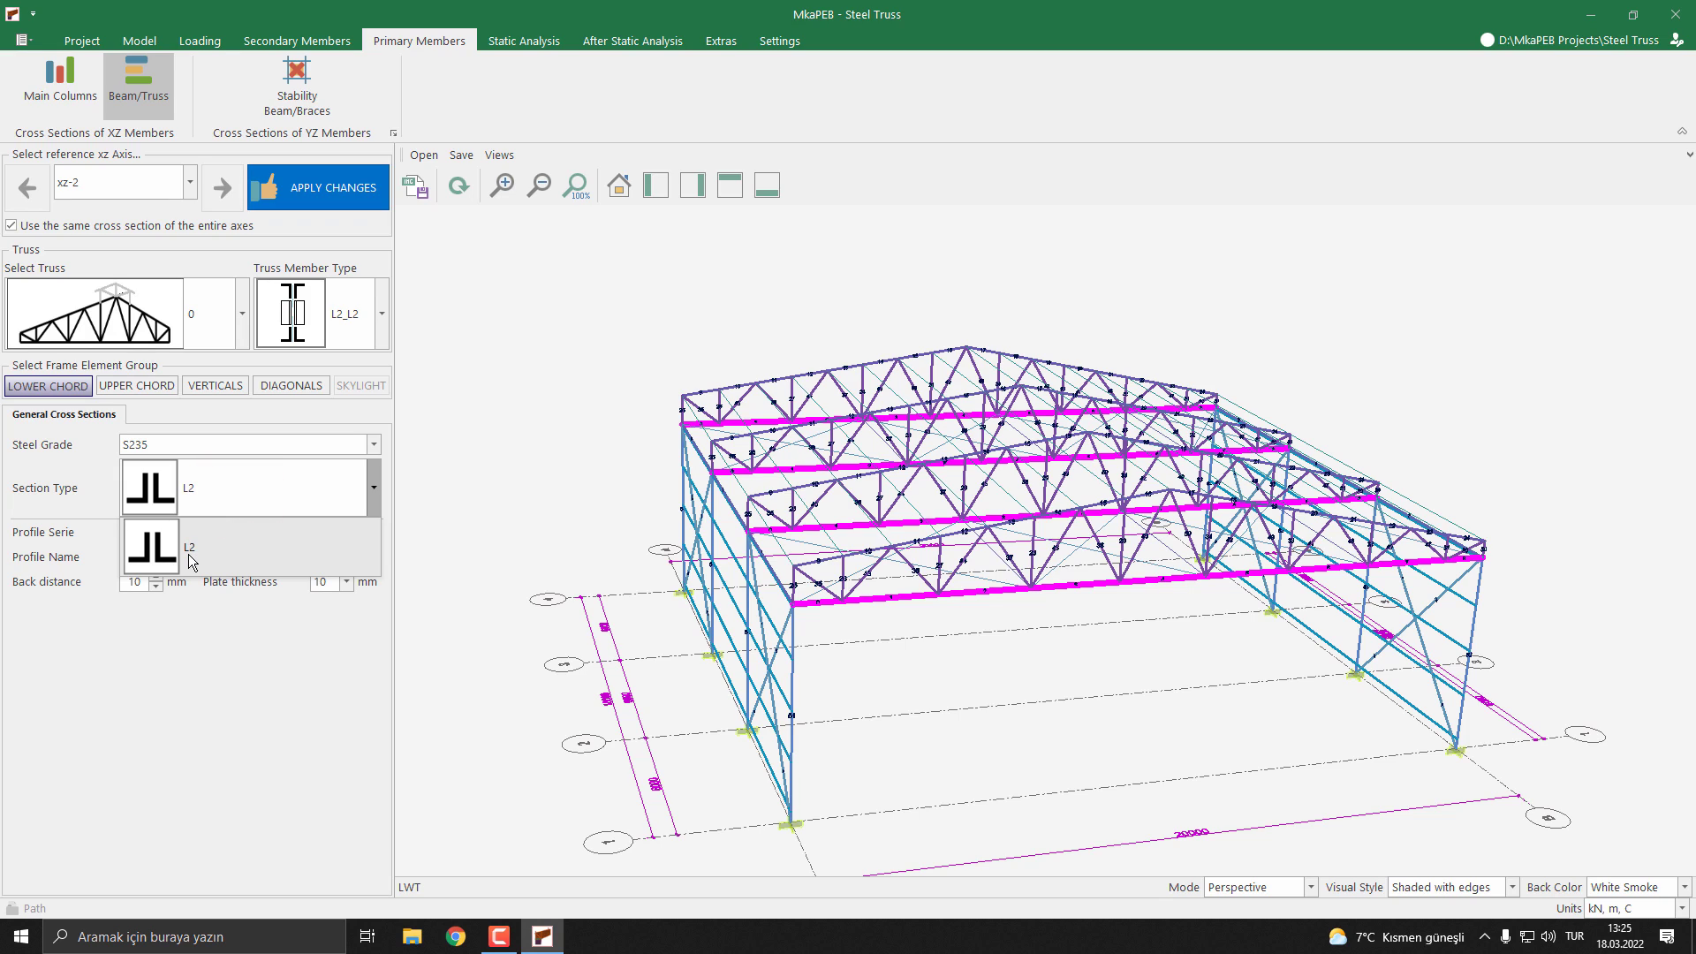
pyautogui.click(196, 489)
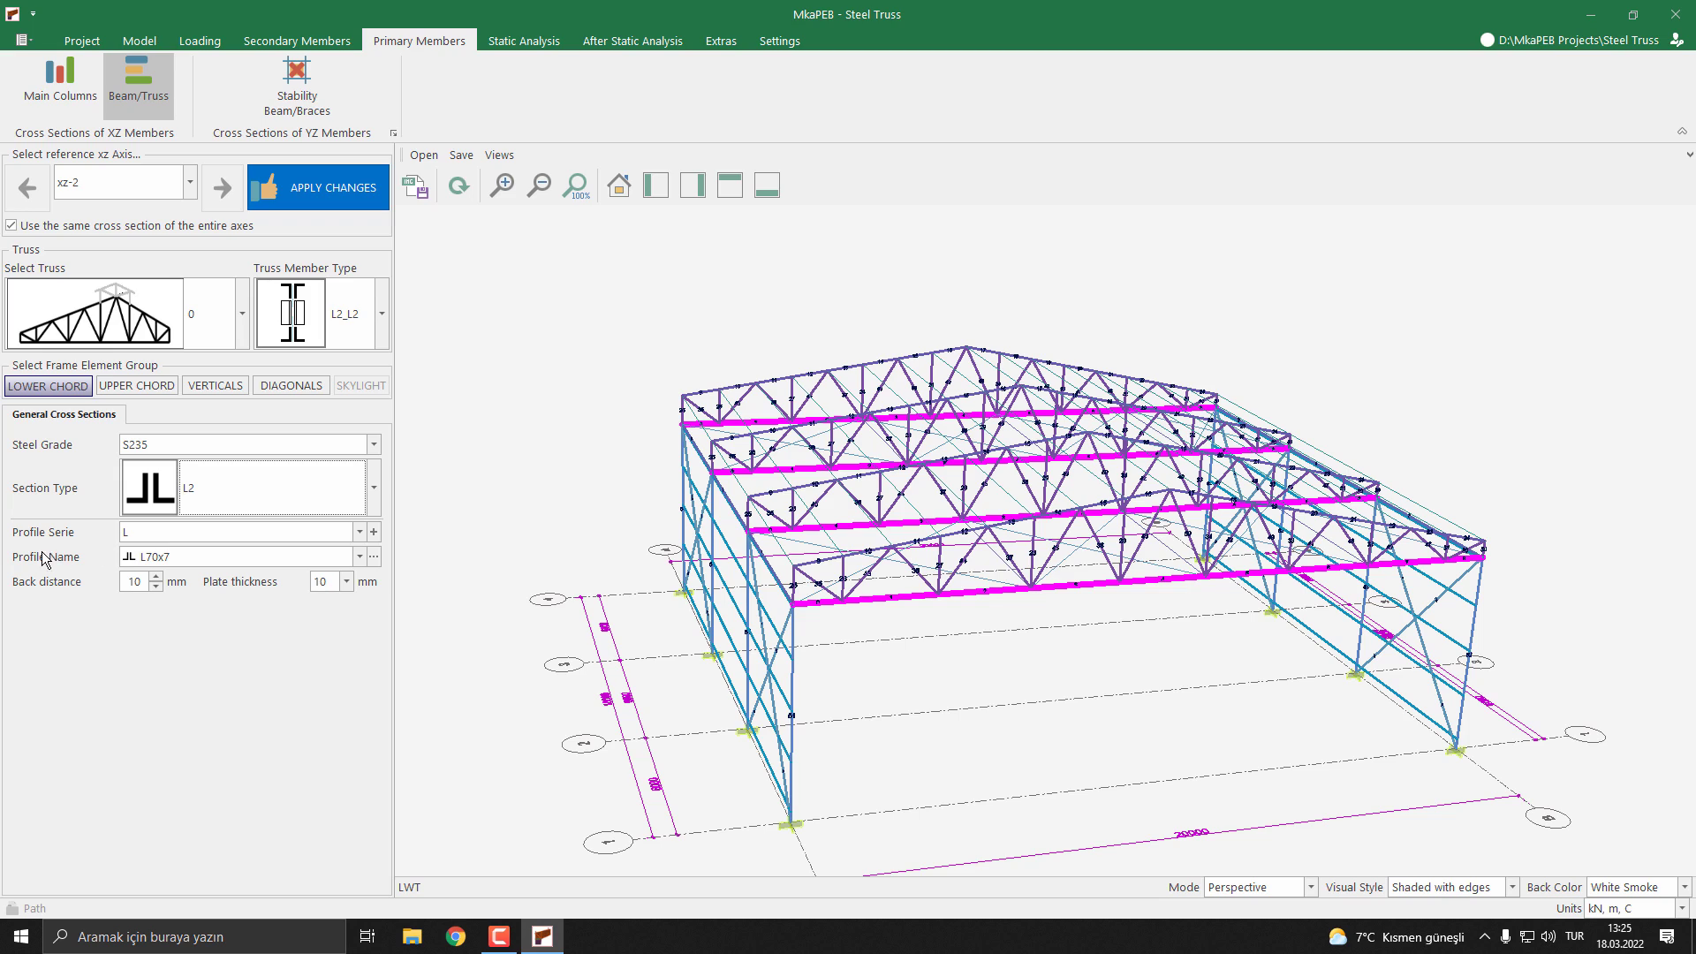
# Step: Set the lower chord's profile to L100x10
pyautogui.click(334, 556)
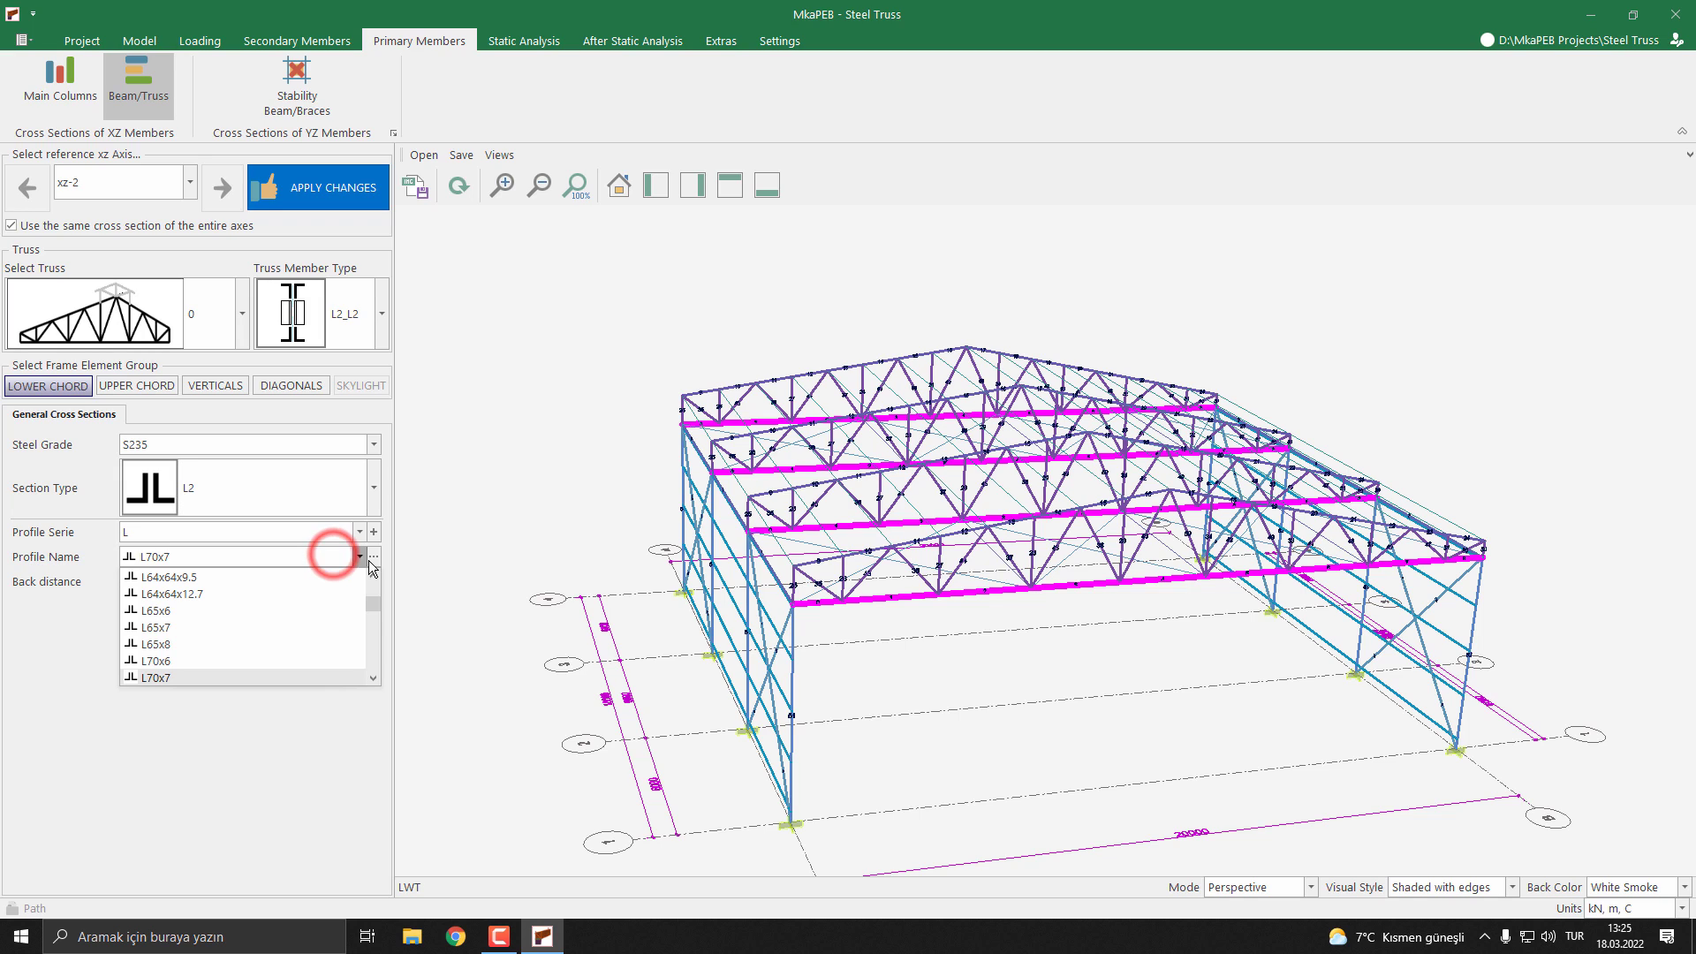
pyautogui.moveTo(374, 606); pyautogui.dragTo(243, 623)
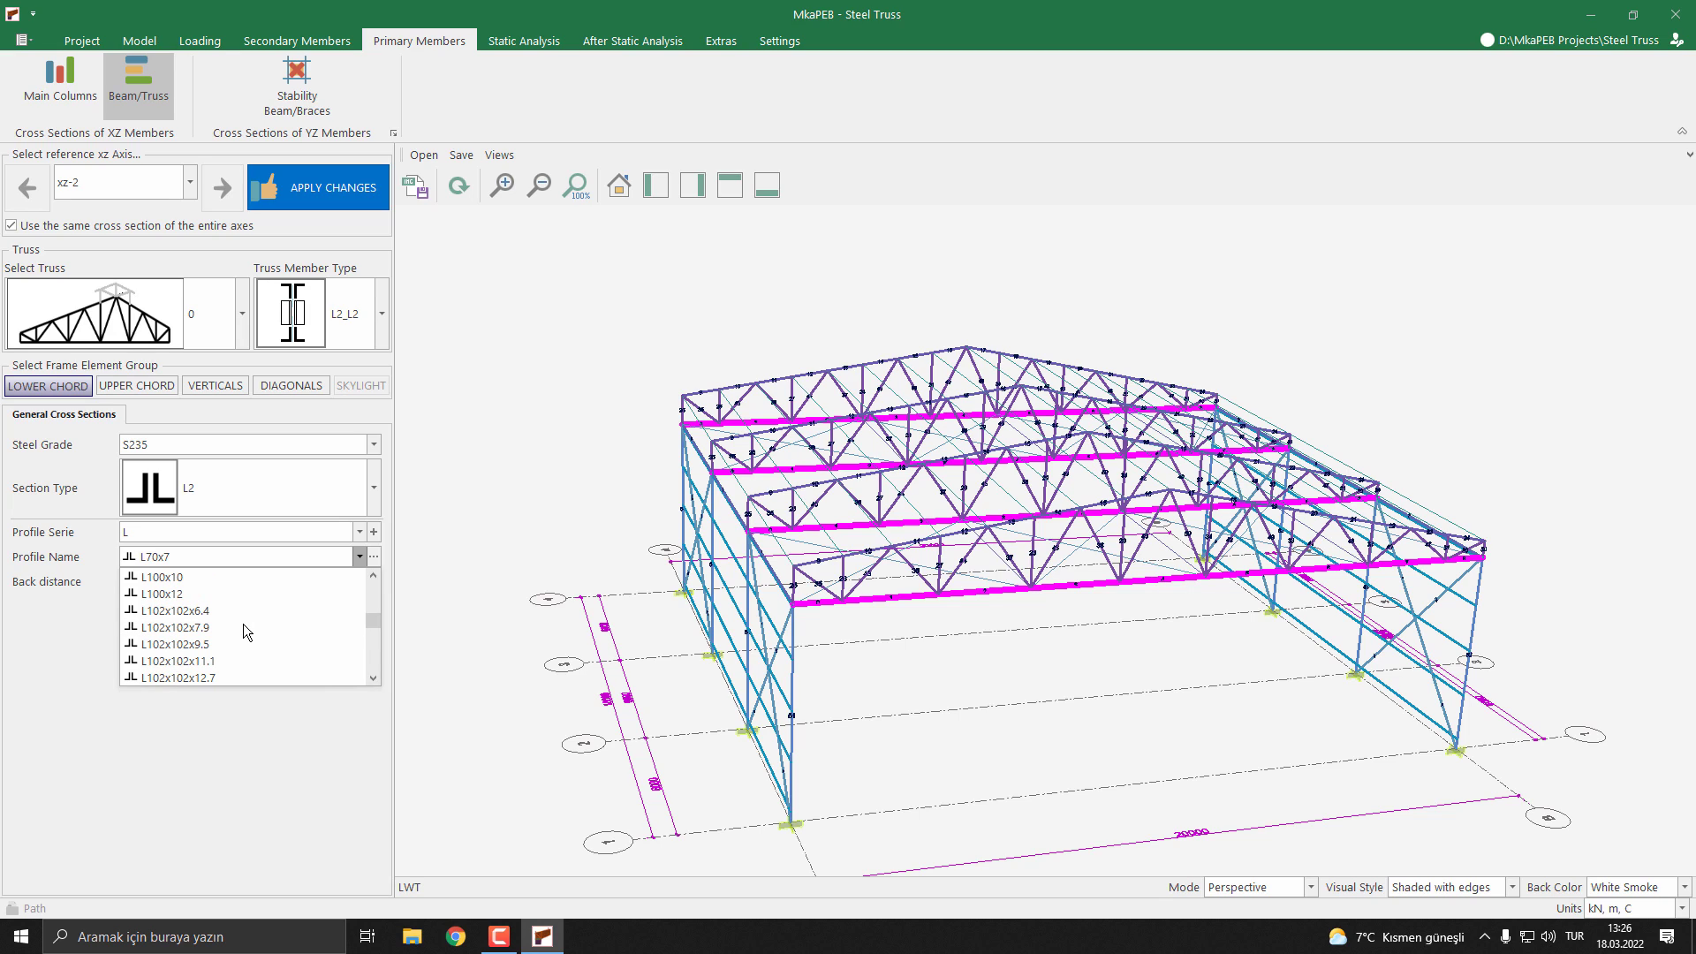
pyautogui.scroll(1, 242, 624)
pyautogui.click(178, 629)
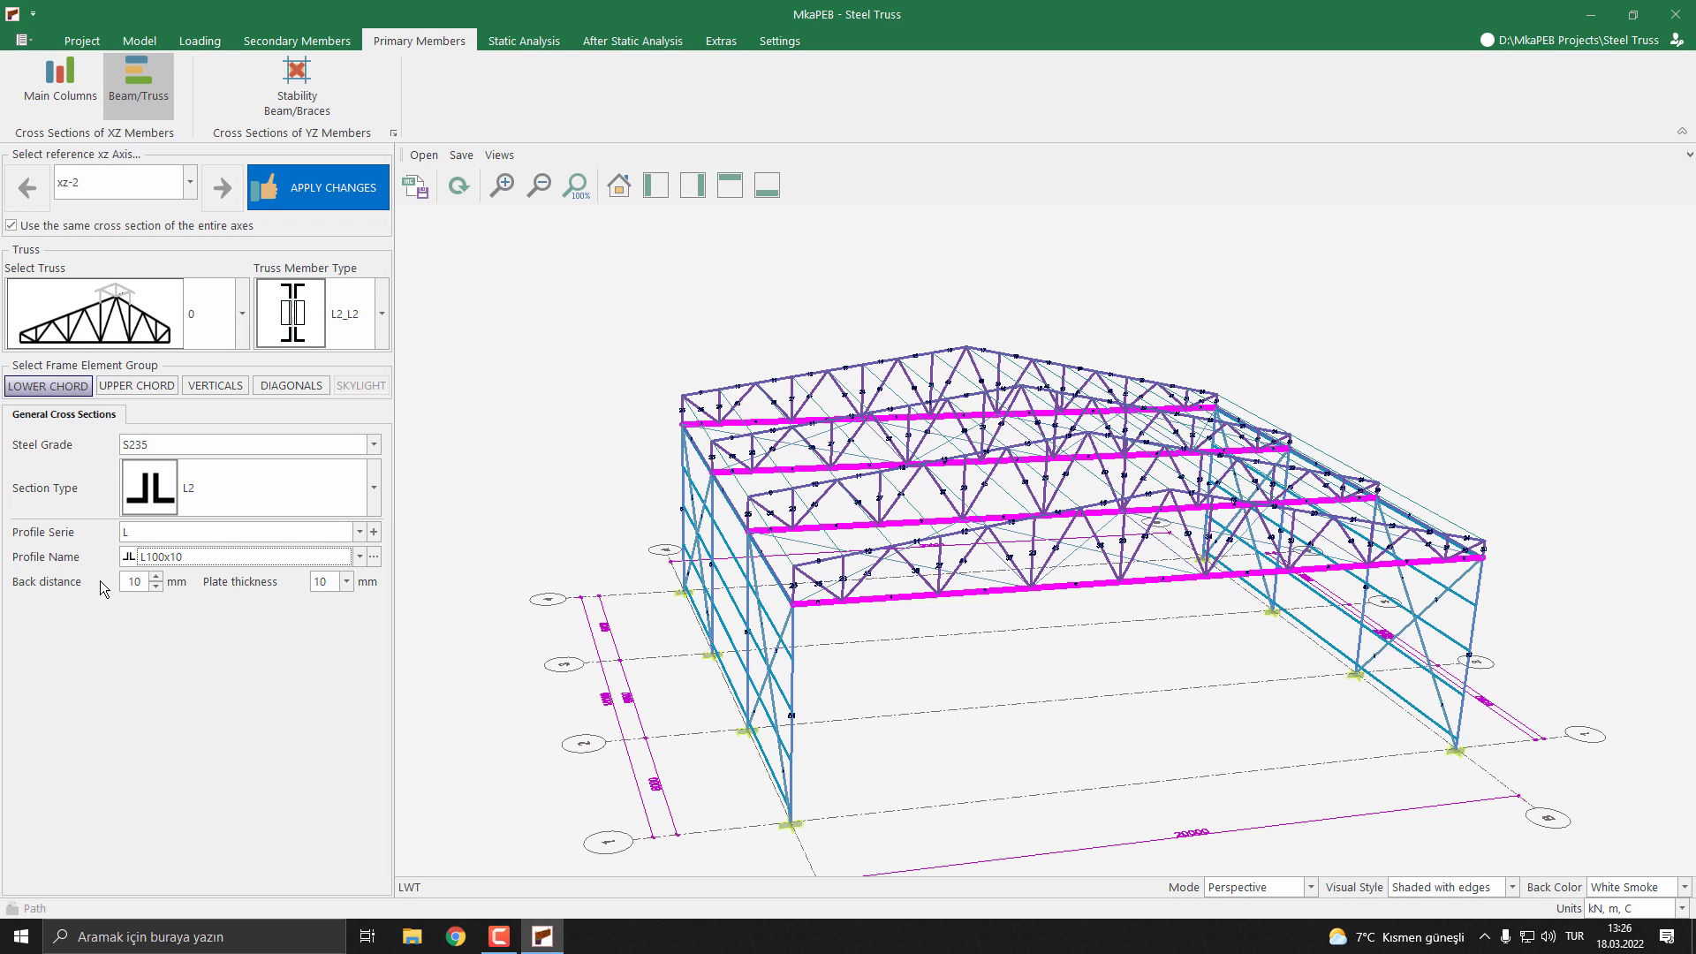
# Step: Set the upper chord's profile to L100x10
pyautogui.click(139, 384)
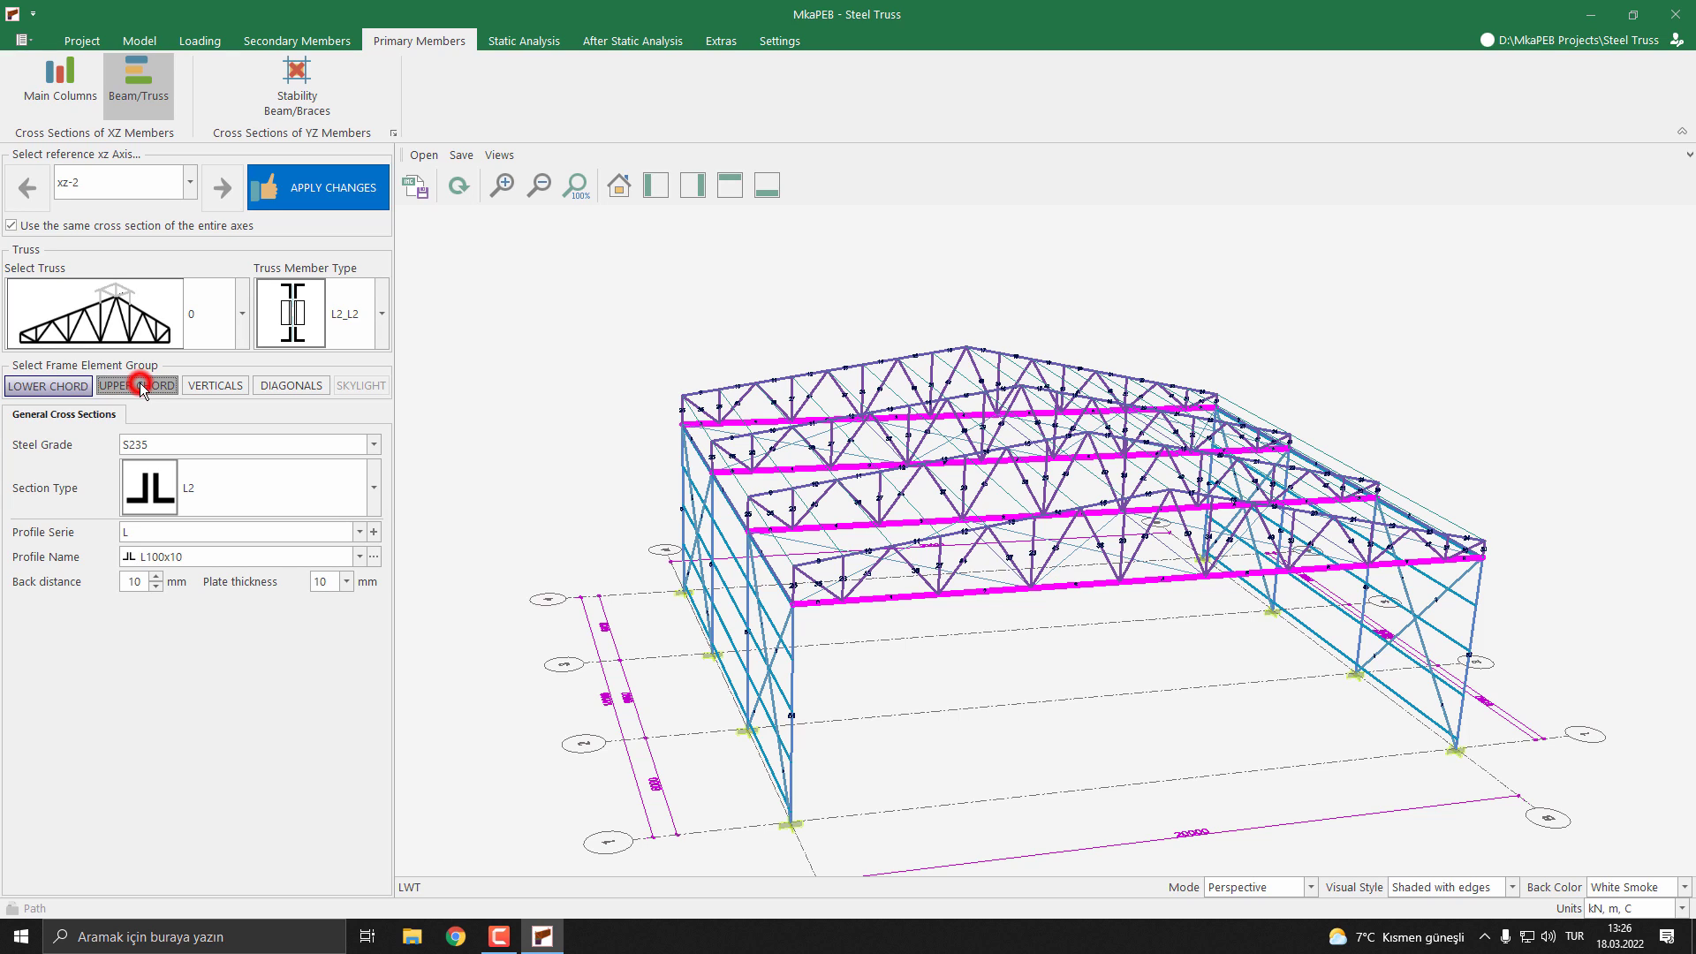
pyautogui.click(256, 554)
pyautogui.scroll(-2, 259, 597)
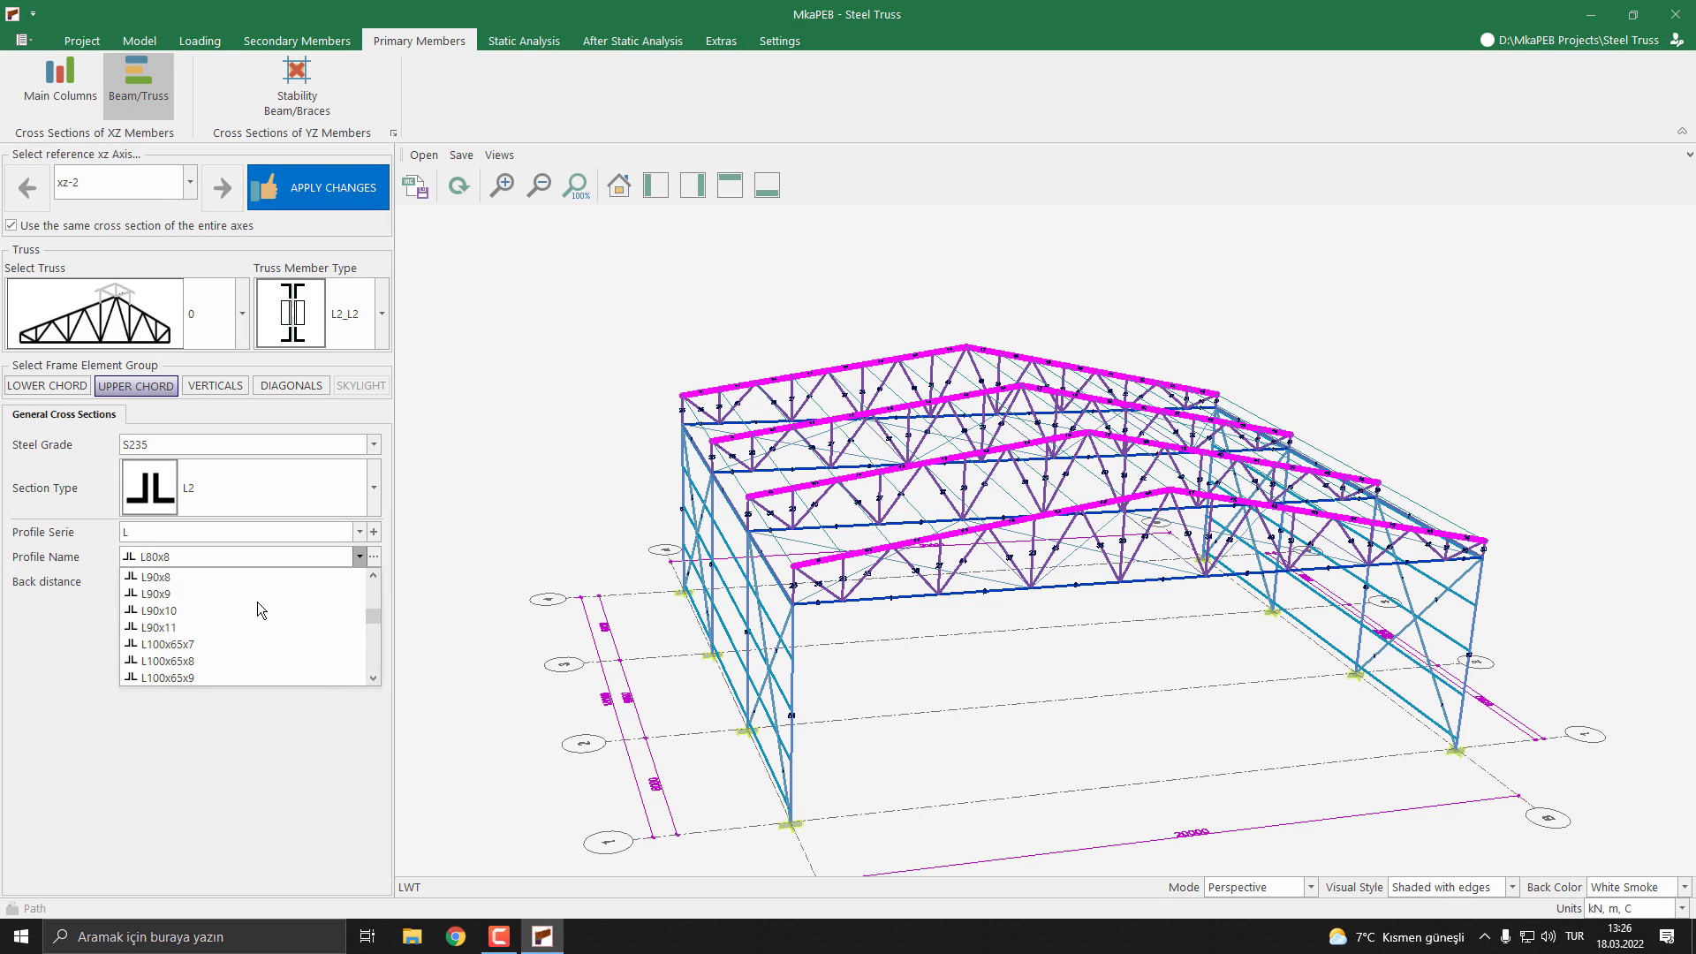
pyautogui.scroll(-4, 257, 602)
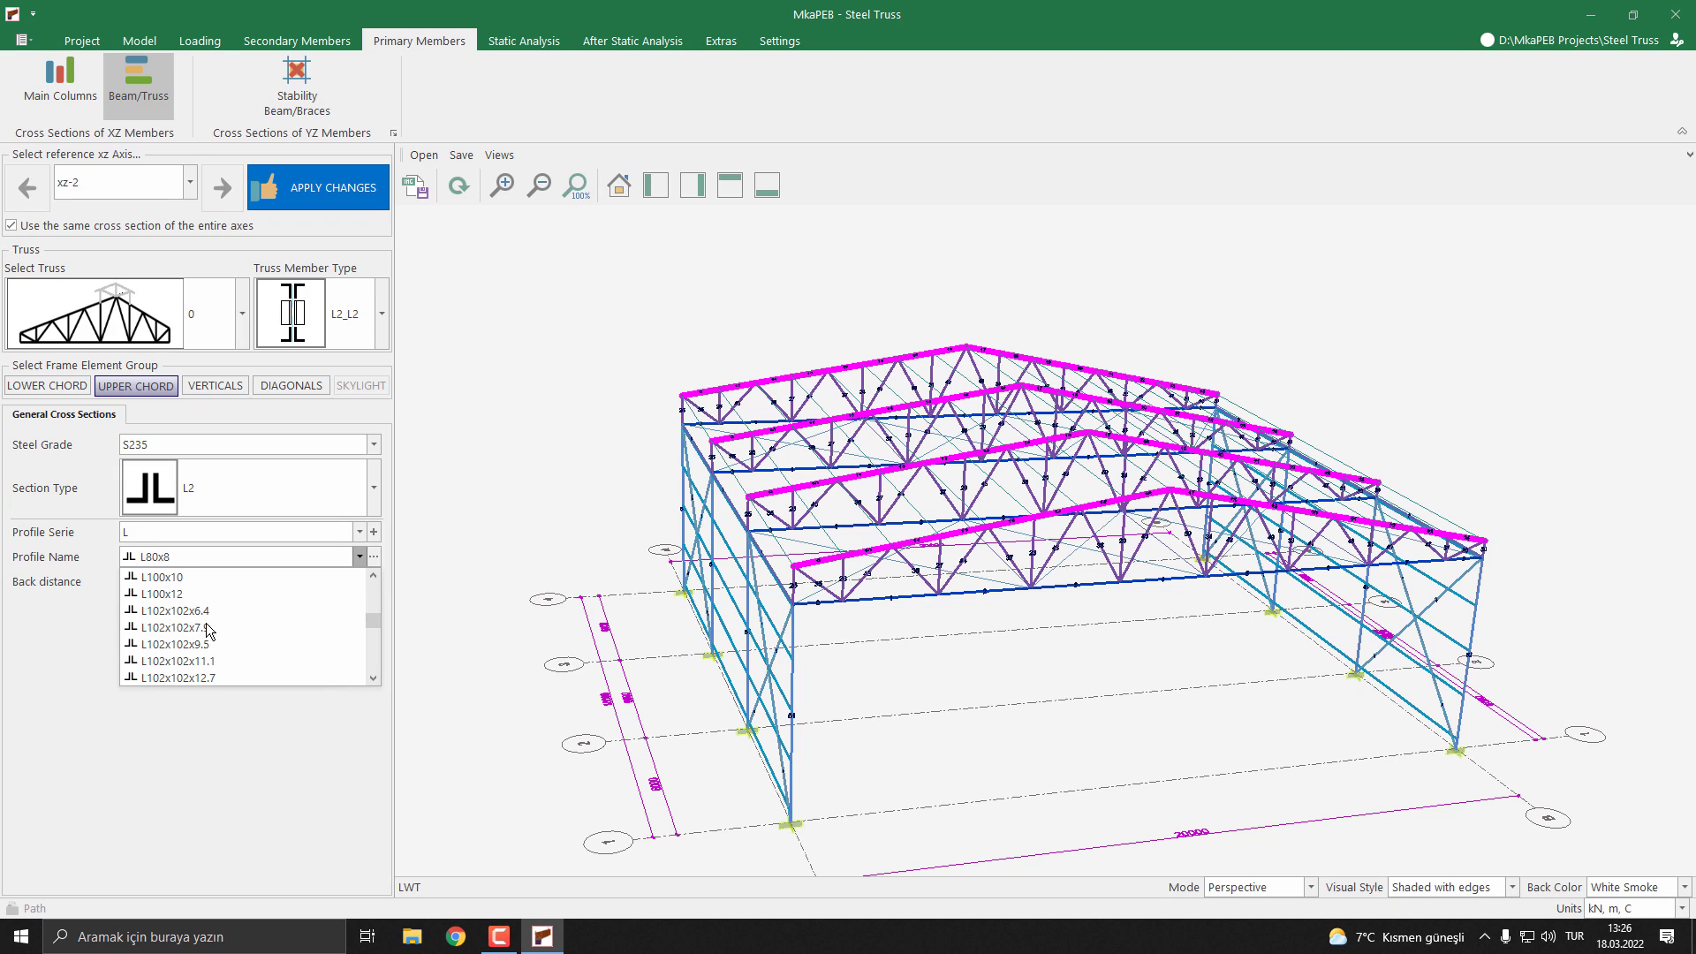
pyautogui.scroll(2, 209, 629)
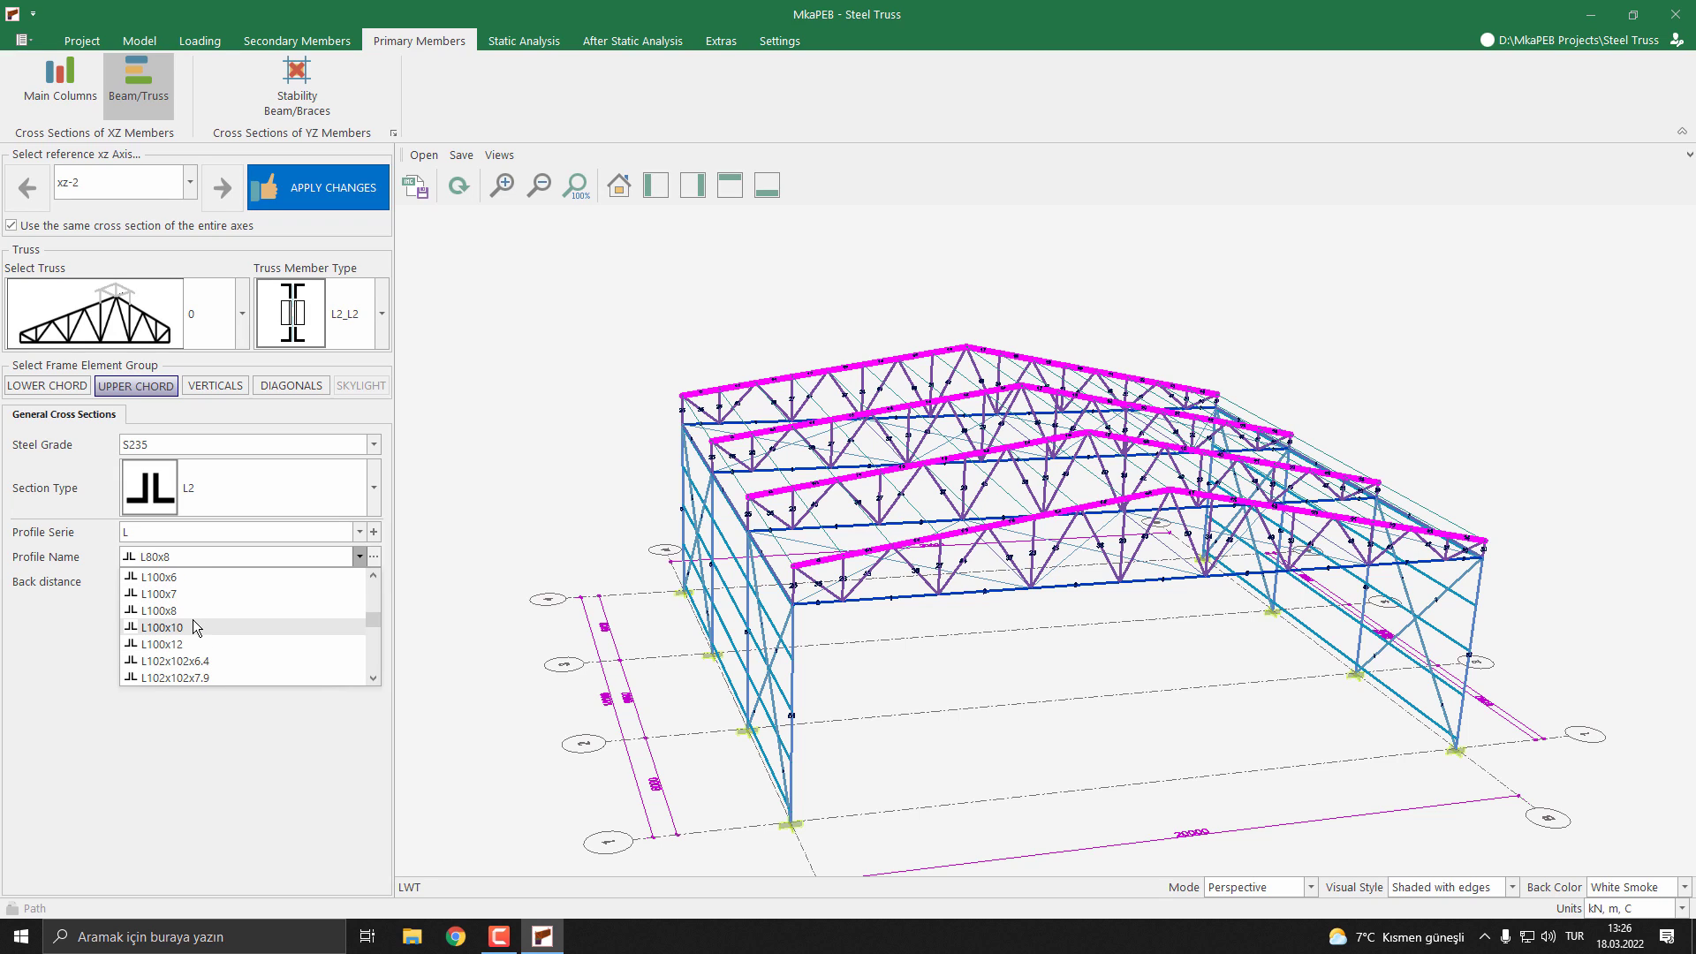
pyautogui.click(192, 625)
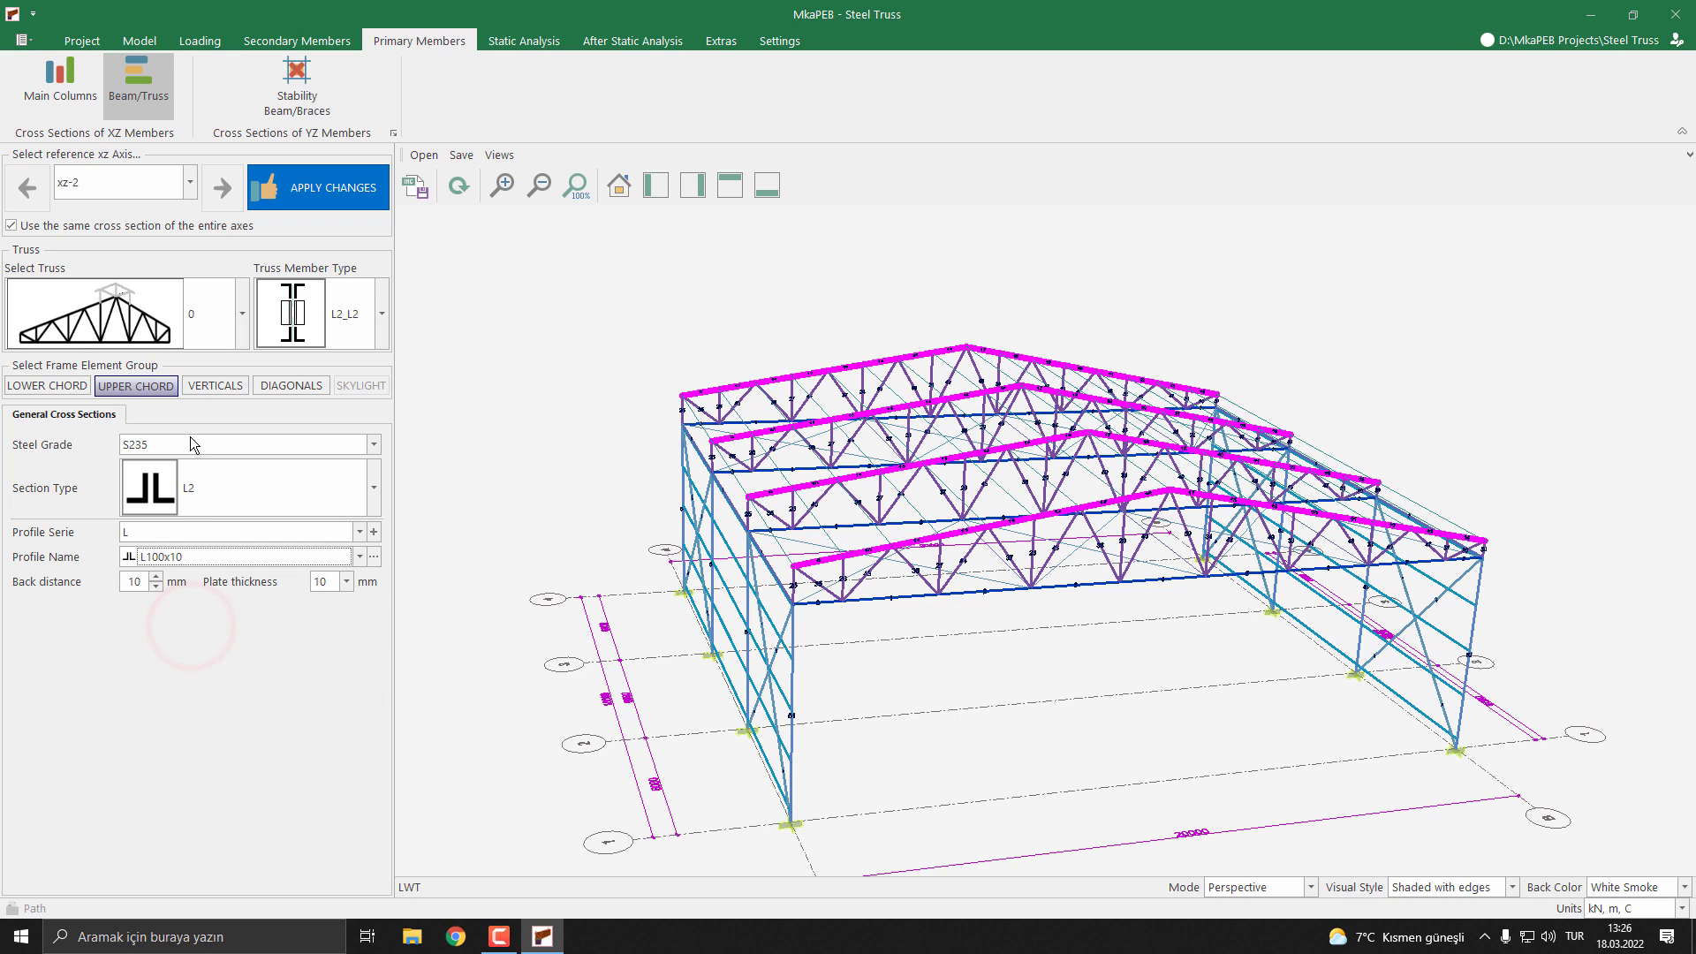
# Step: Assign the L80x8 profile individually to vertical member 25, then return to the verticals' general cross sections
pyautogui.click(210, 388)
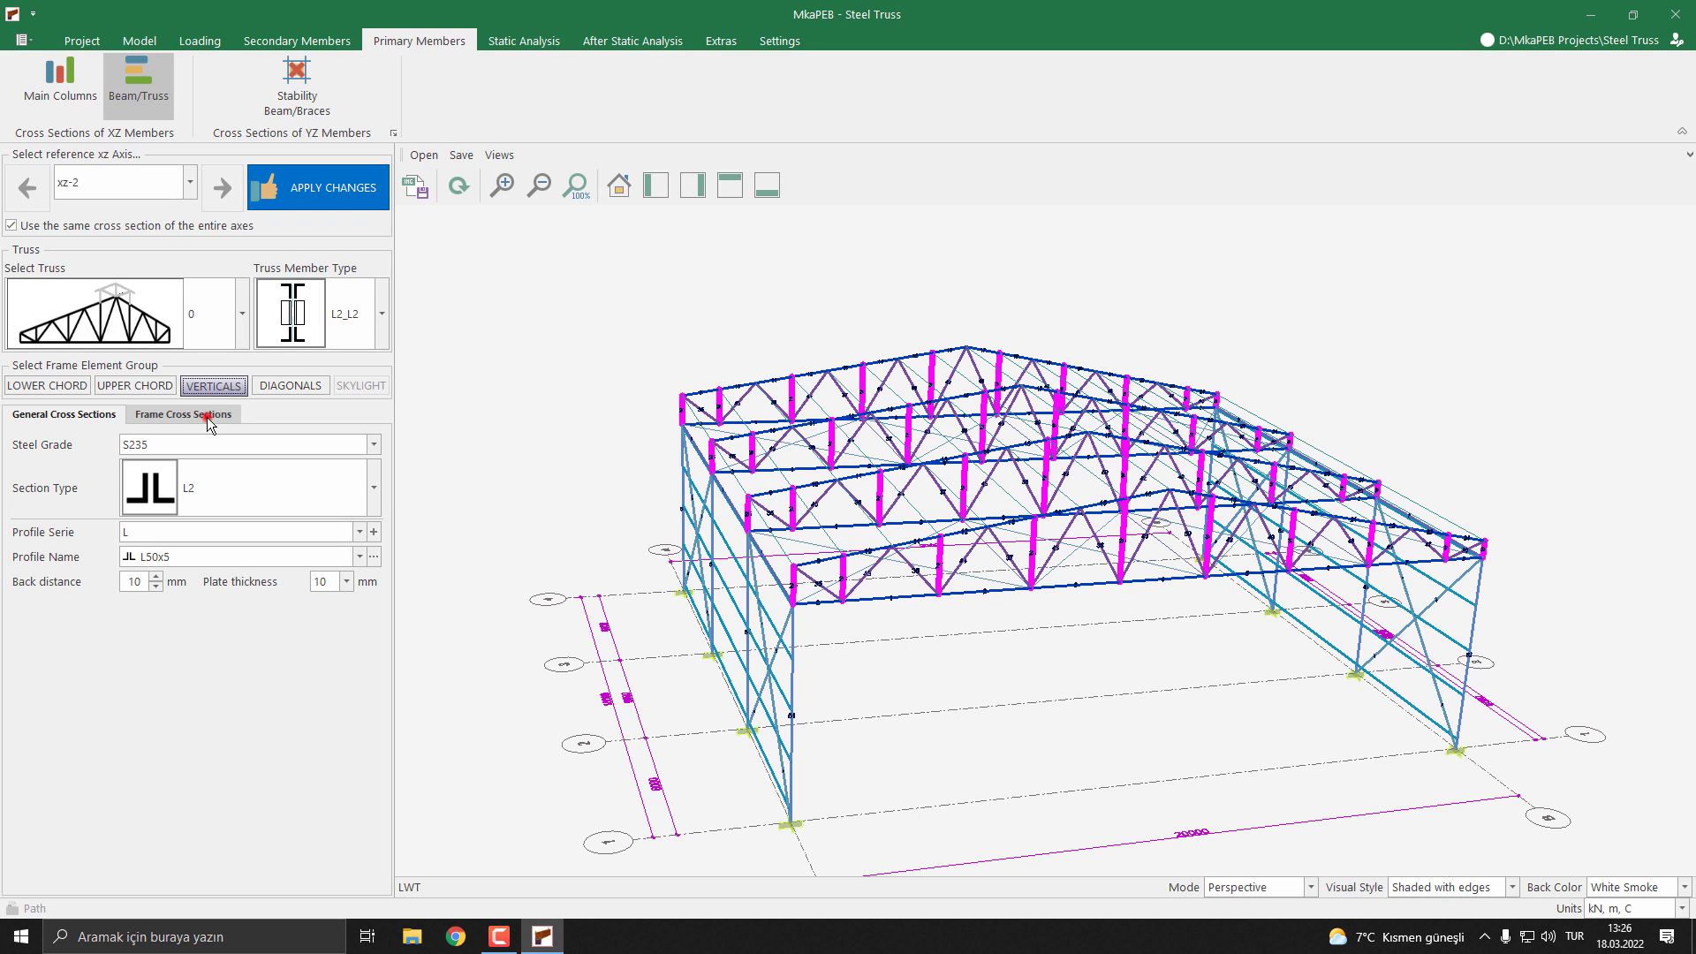
pyautogui.click(208, 417)
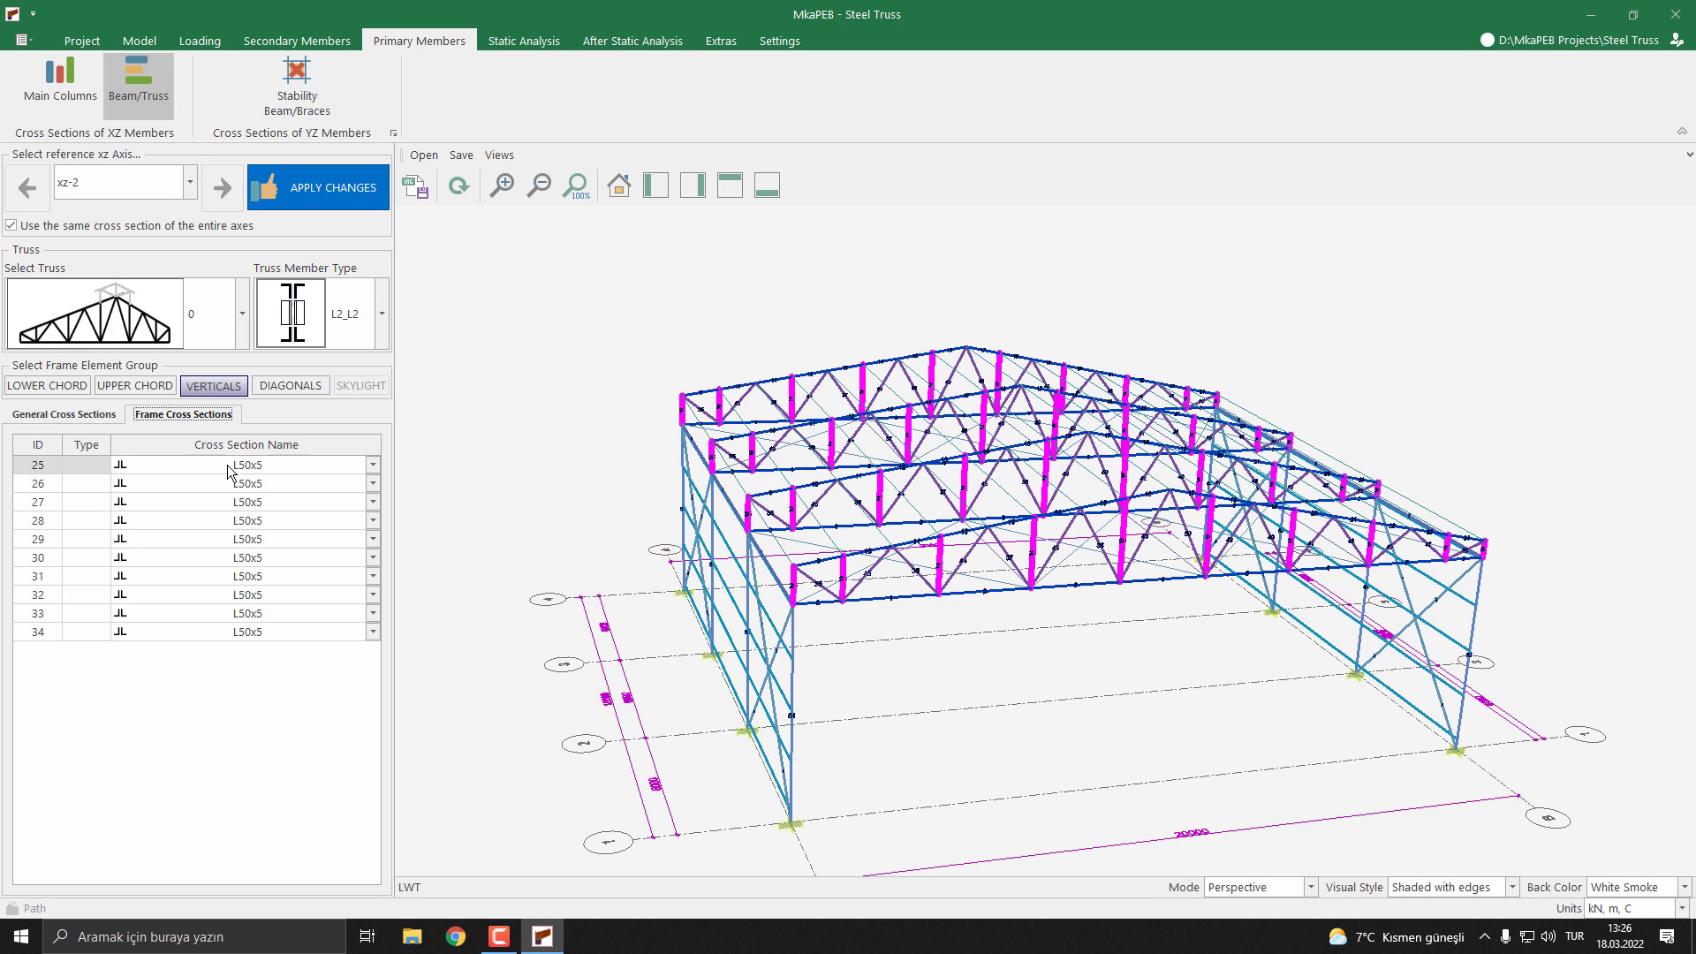
pyautogui.click(293, 465)
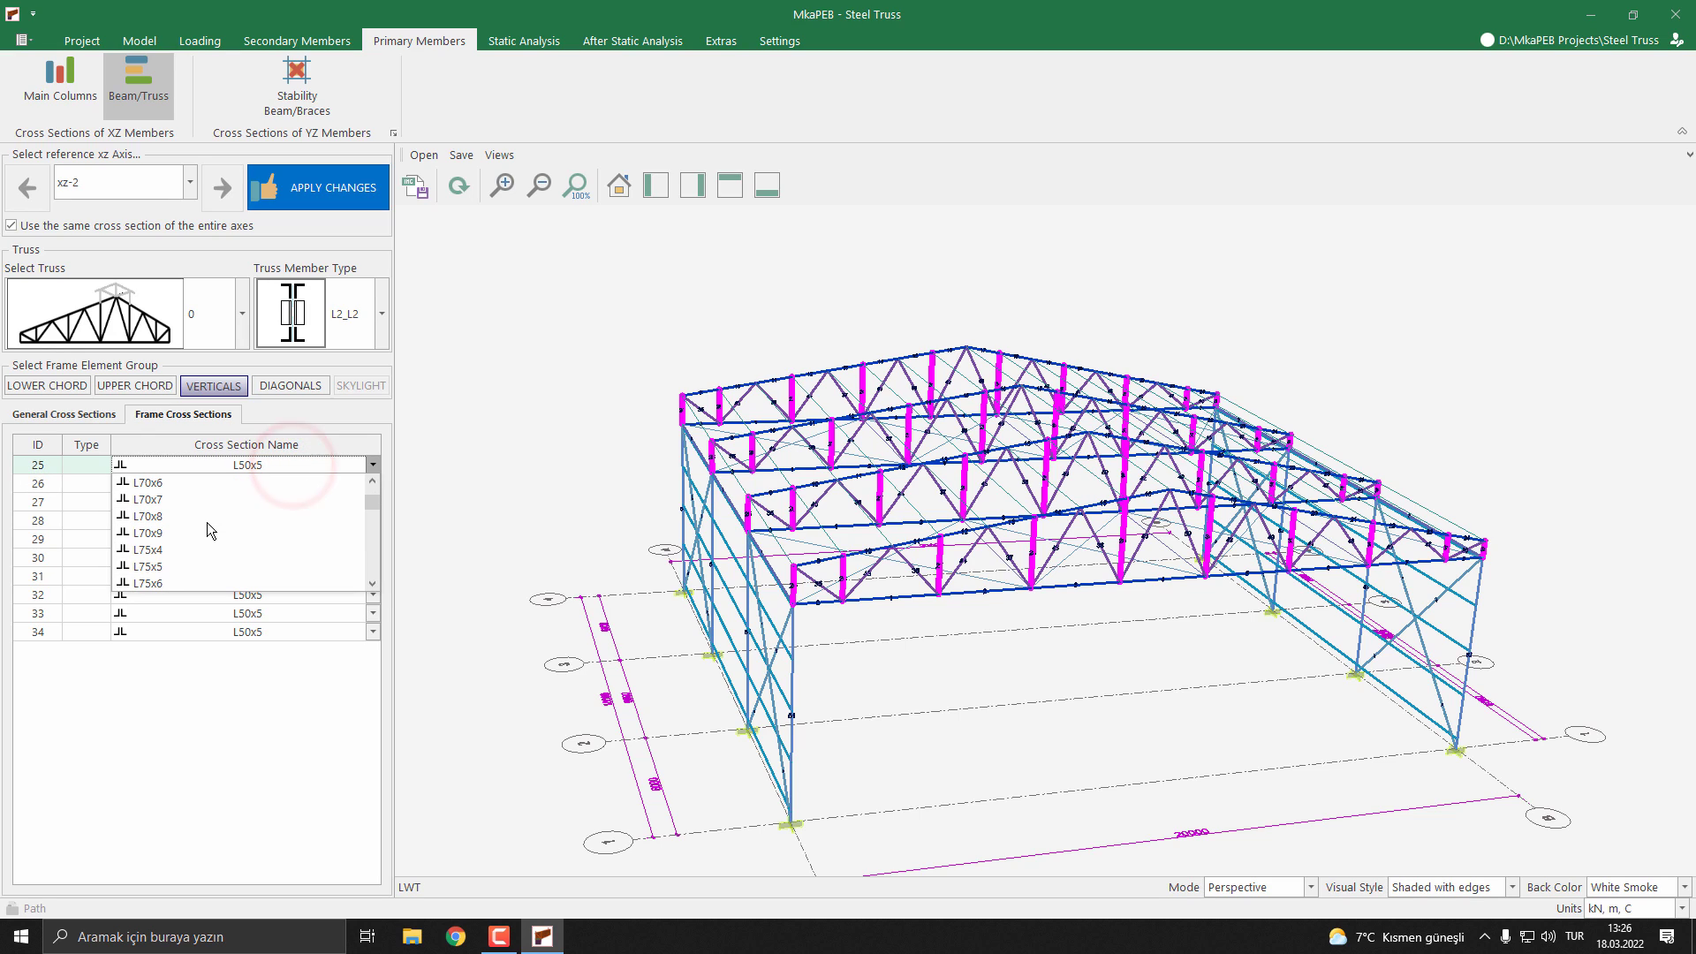
pyautogui.scroll(-3, 194, 549)
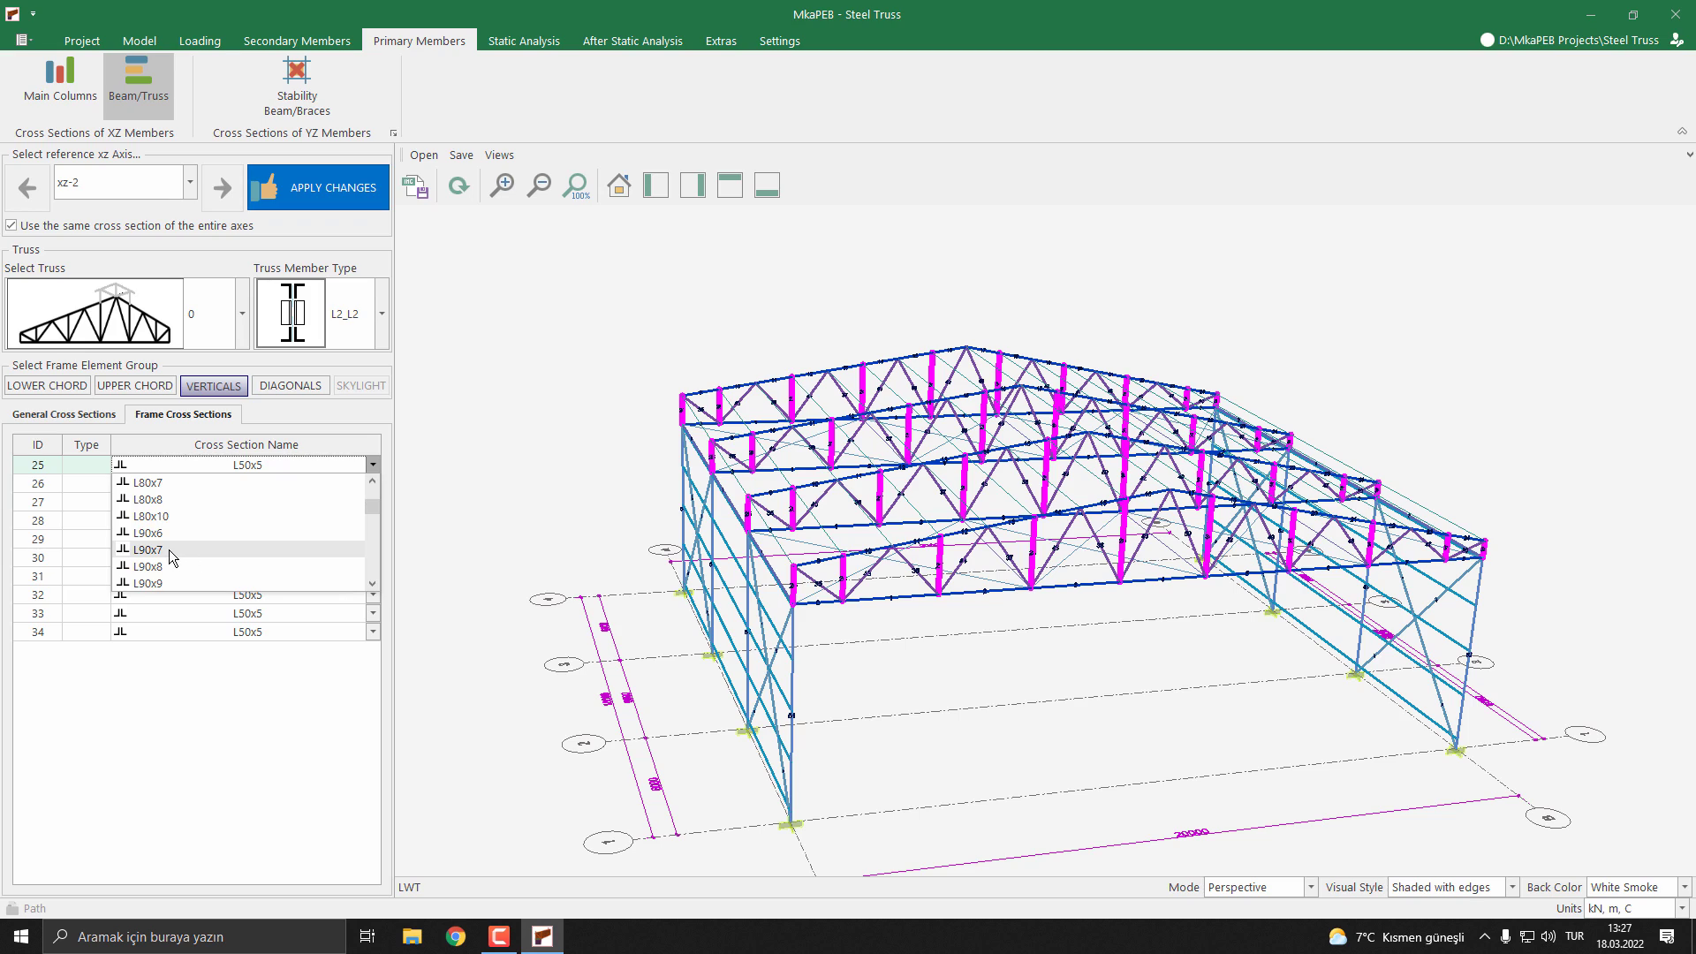
pyautogui.click(157, 500)
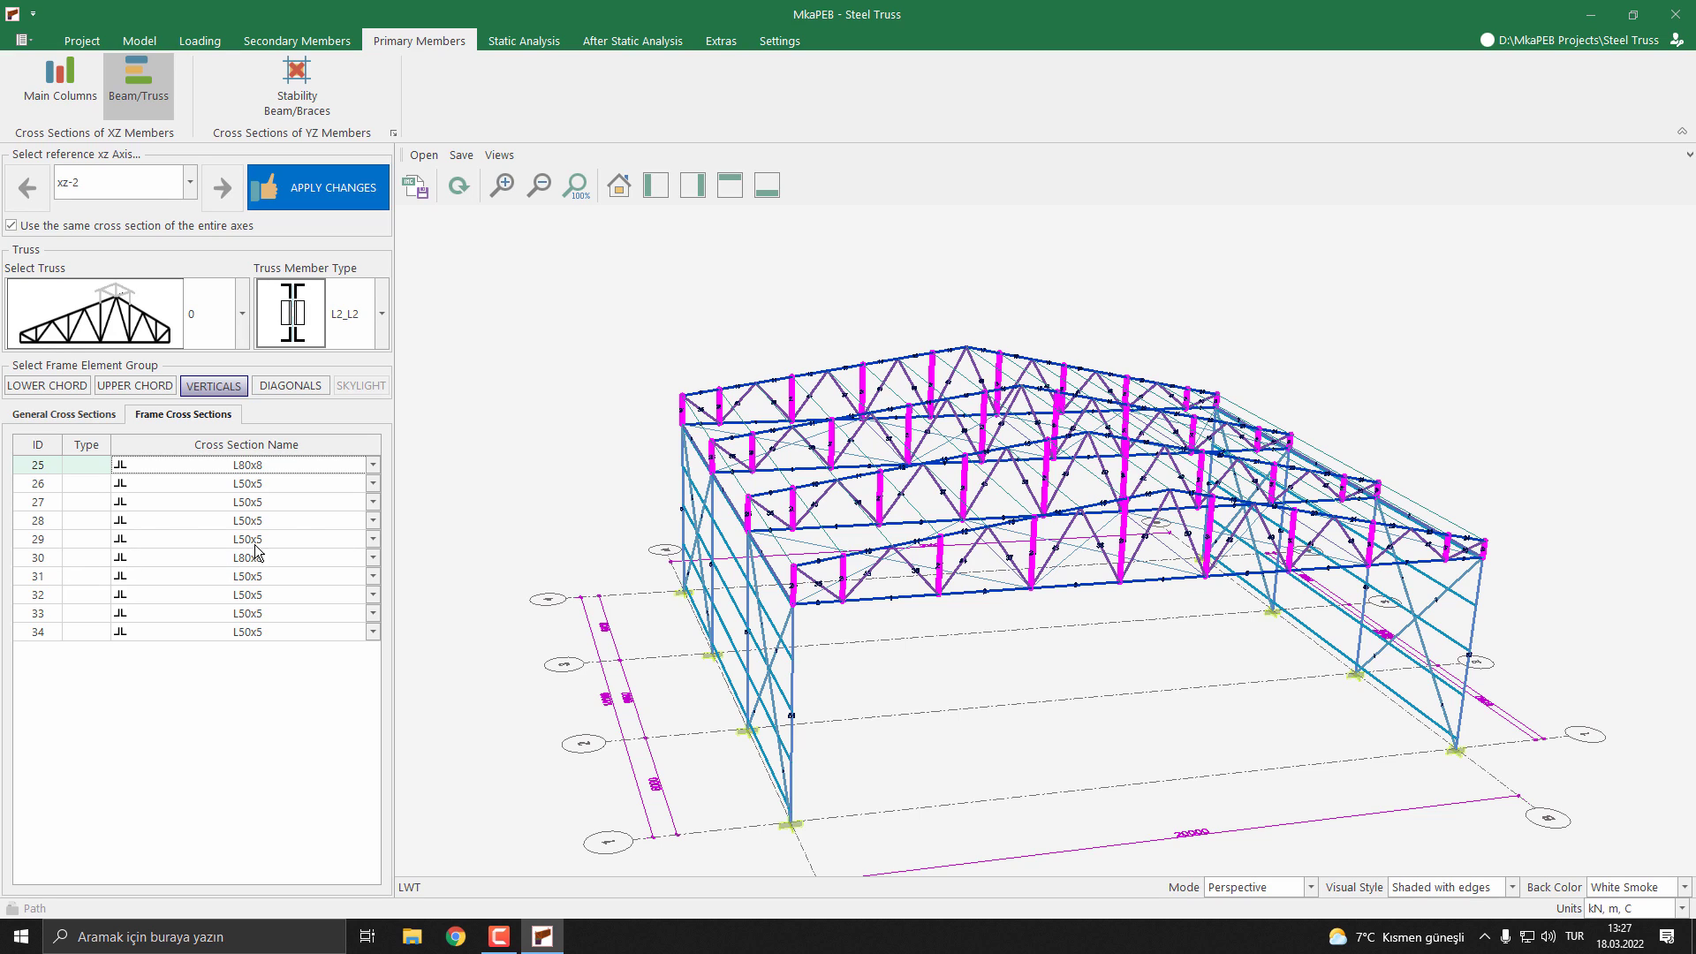
pyautogui.click(85, 417)
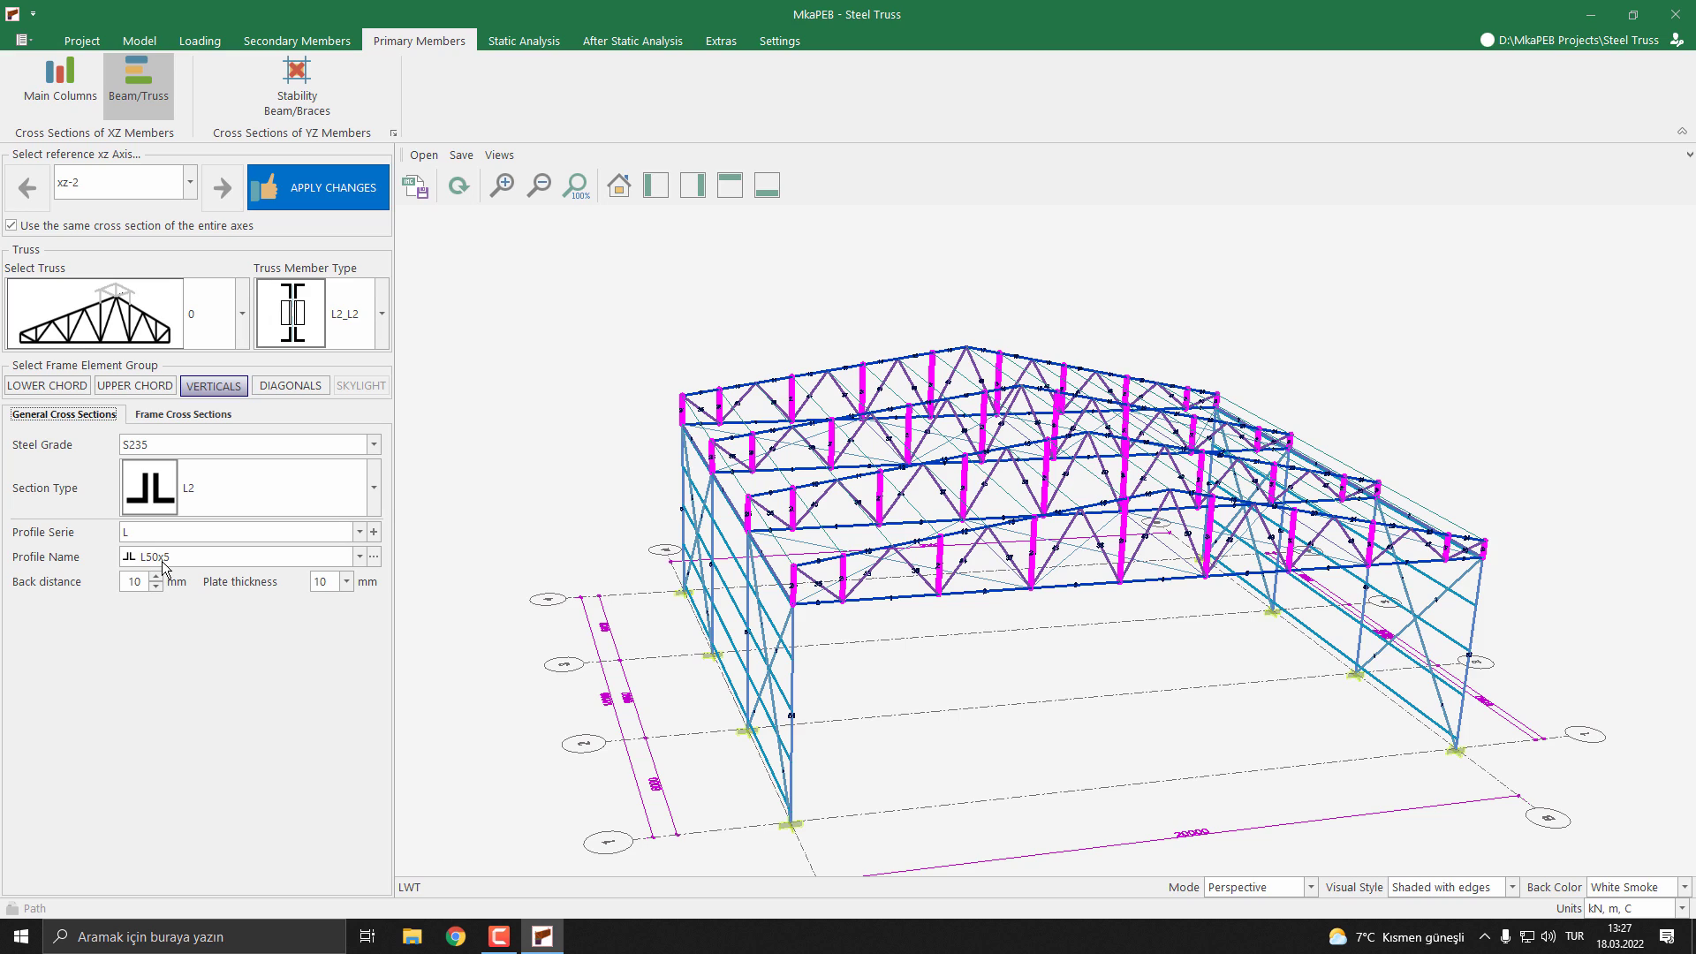
# Step: Select the diagonals group without editing its section and apply the truss cross-section changes to the model
pyautogui.click(286, 385)
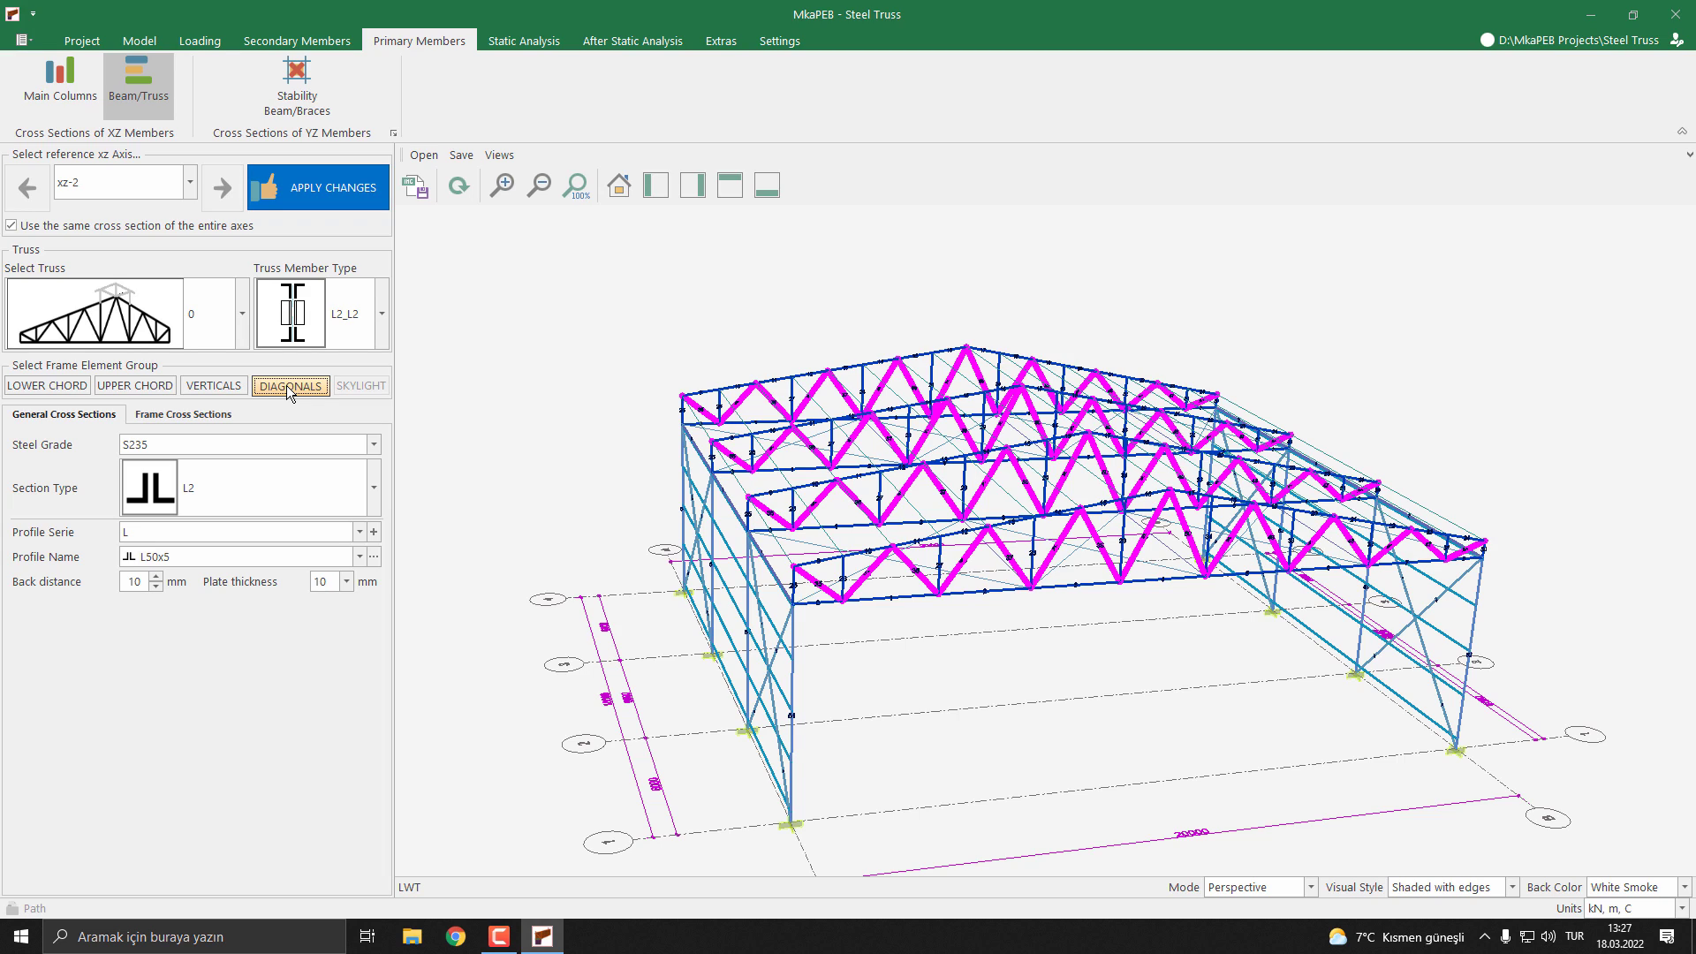
pyautogui.click(339, 200)
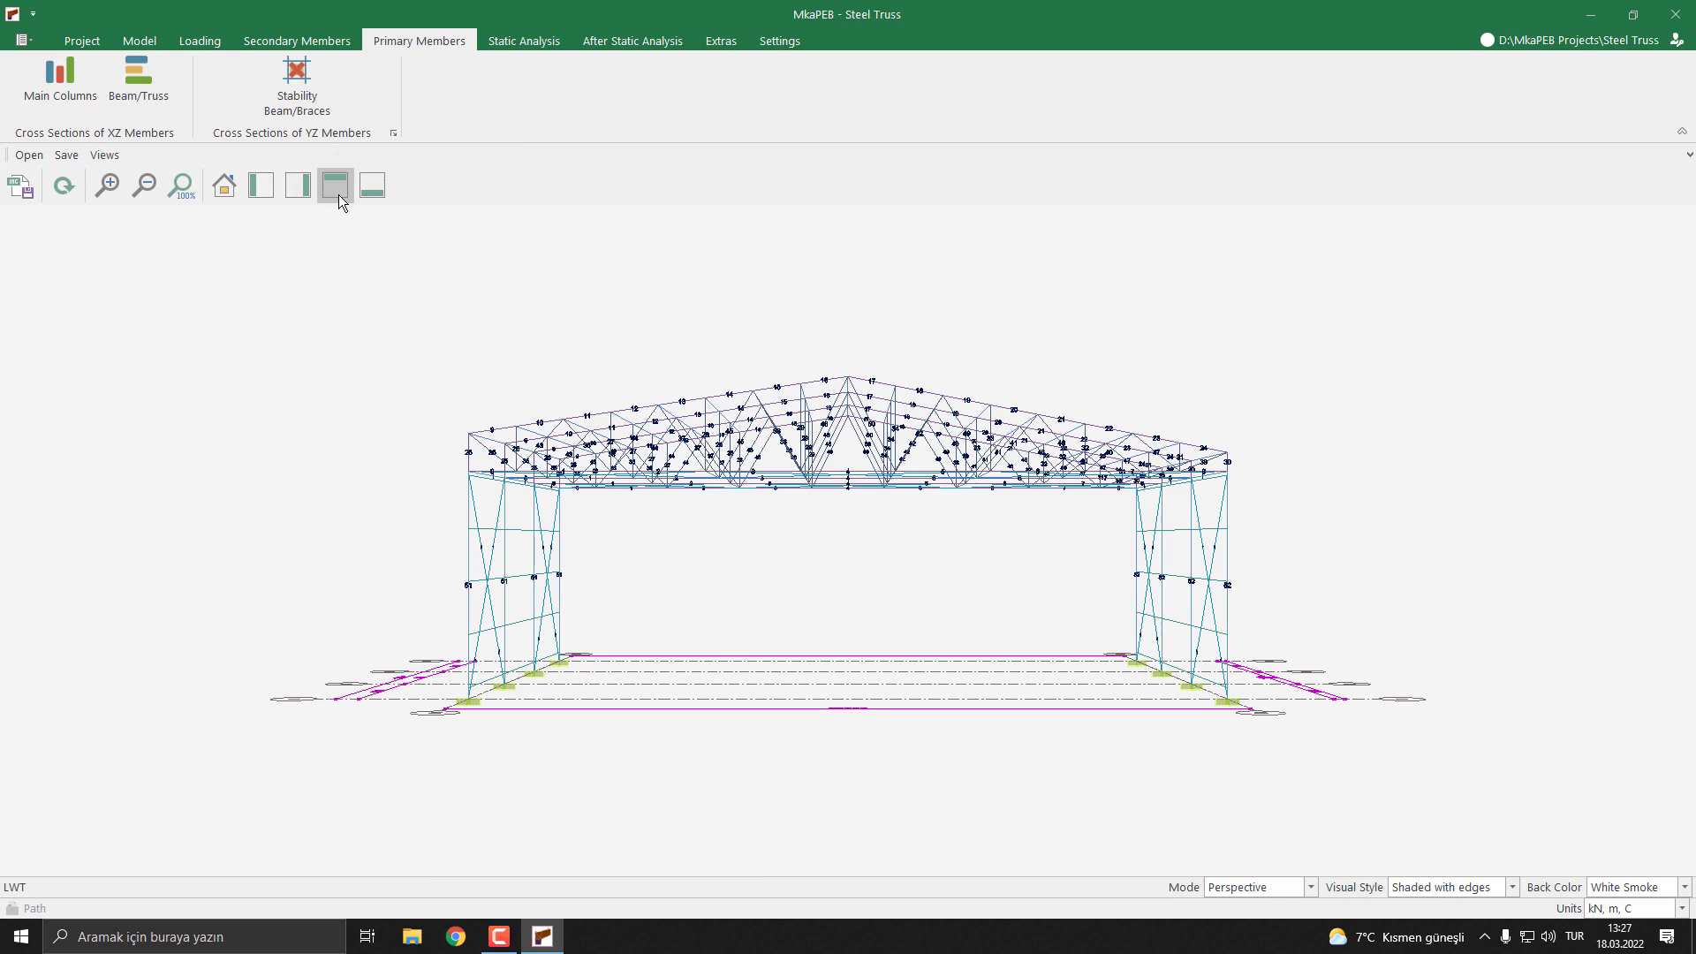
pyautogui.moveTo(575, 451); pyautogui.dragTo(652, 537, button='middle')
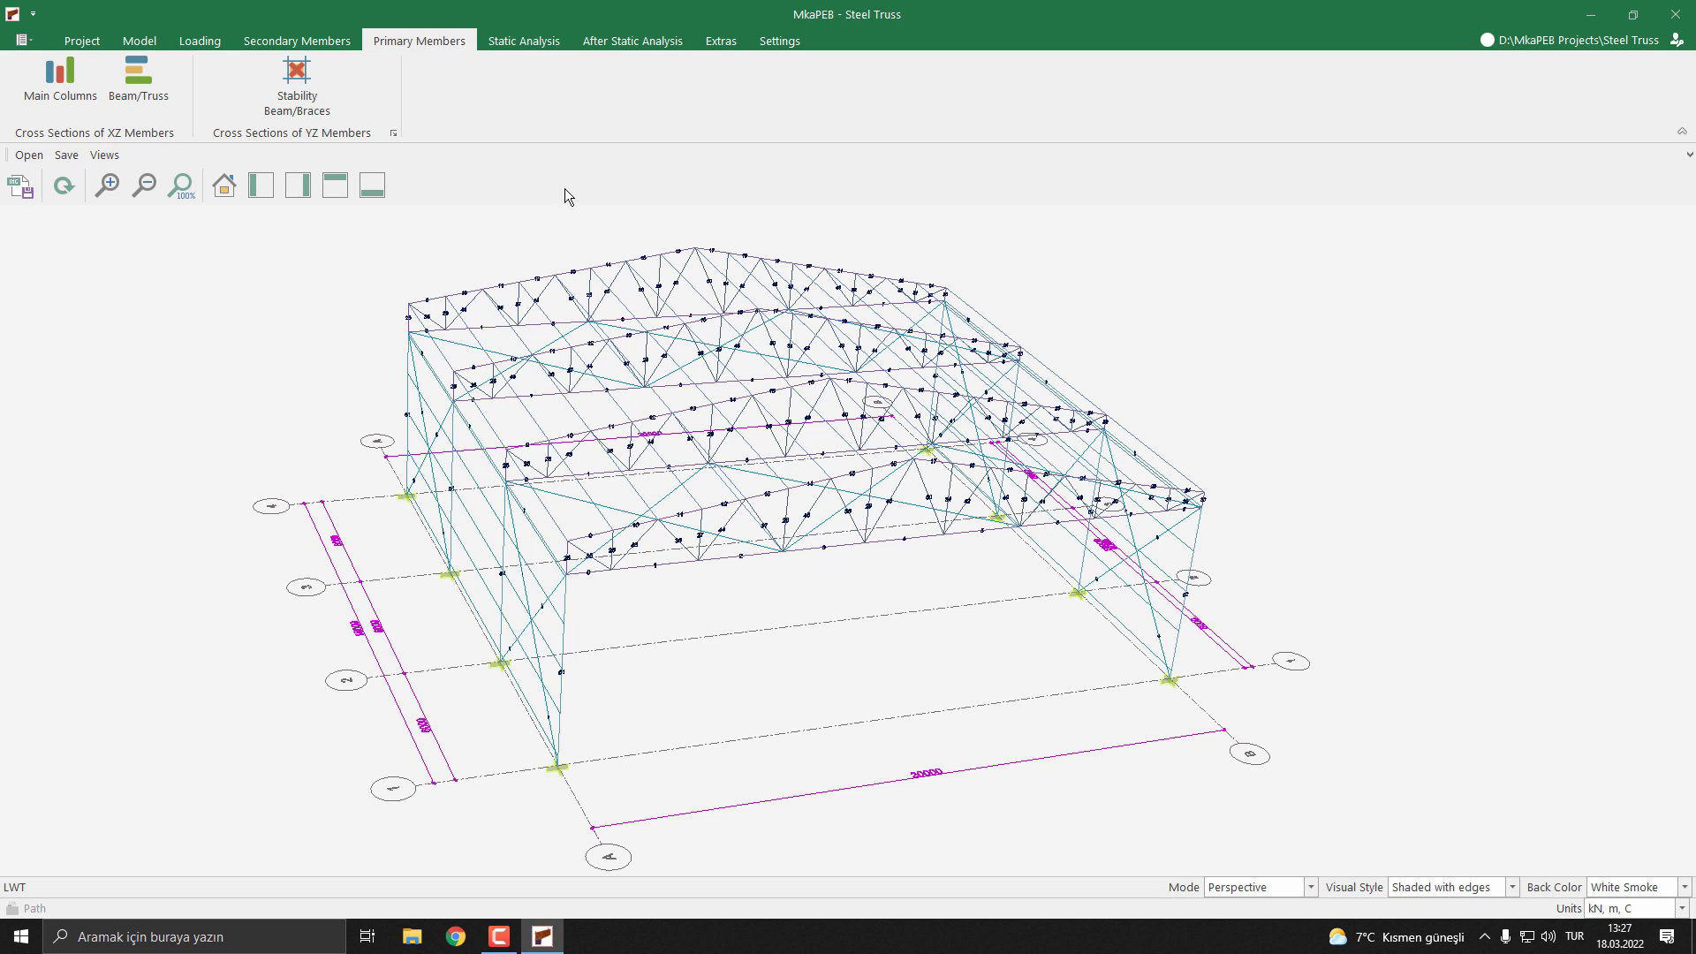
# Step: Open the cost estimation and inspect the xz-2 cross-section drawing of the truss frame
pyautogui.click(650, 44)
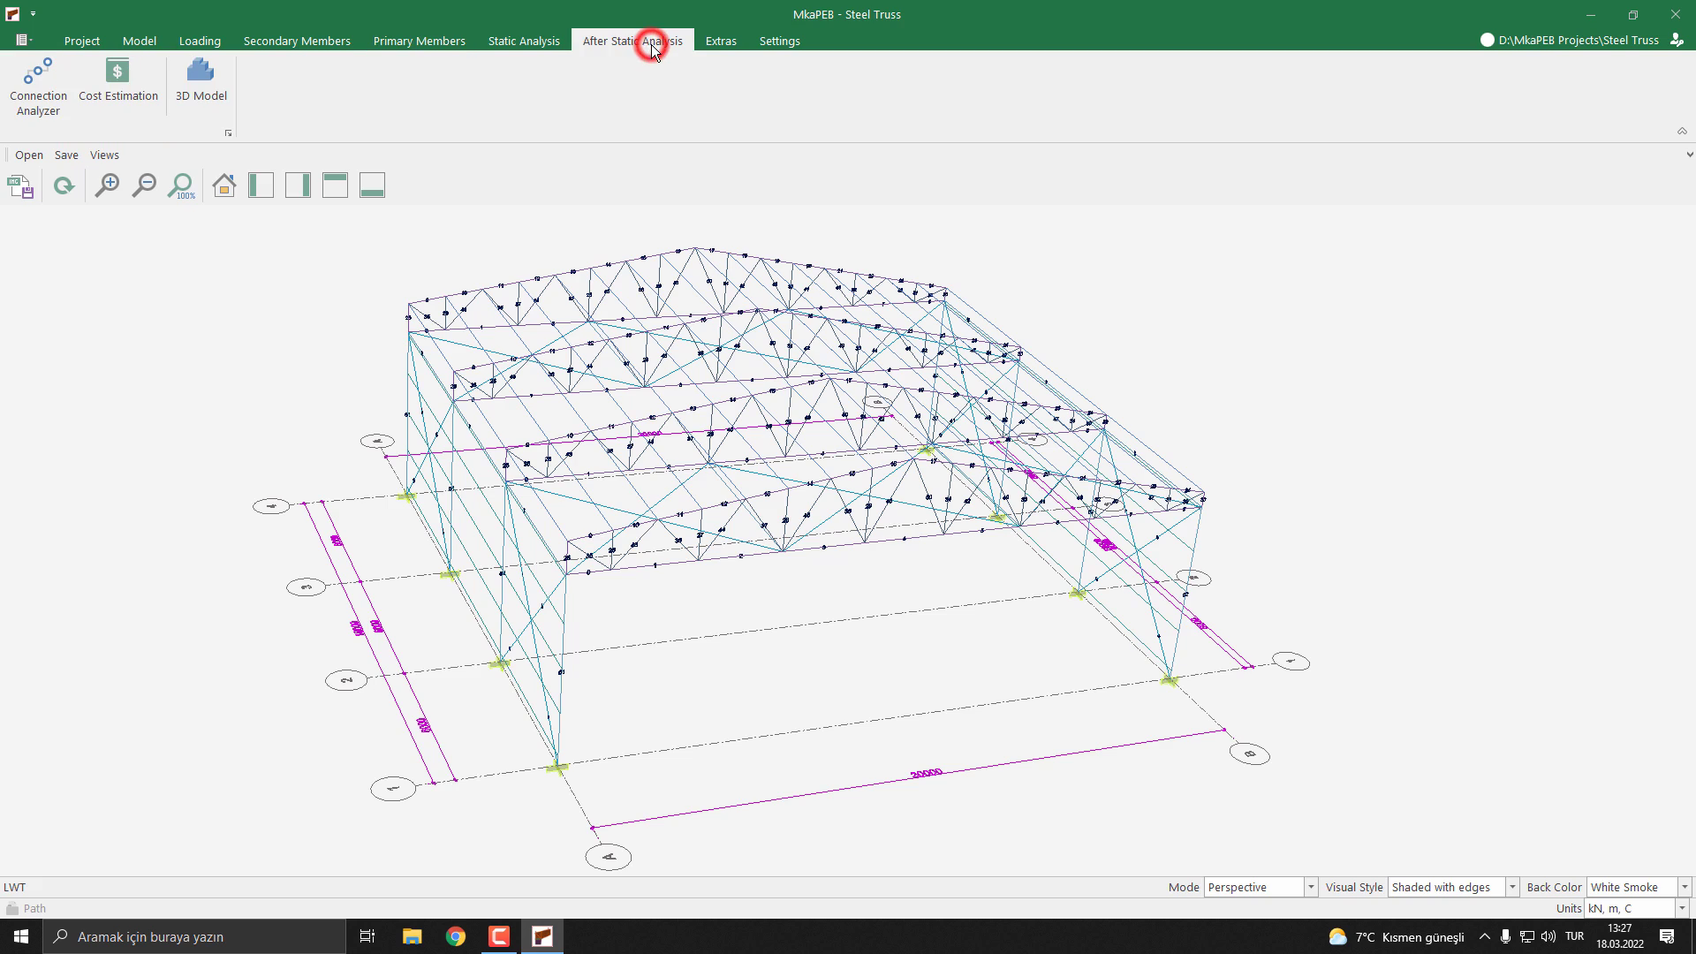
pyautogui.click(121, 102)
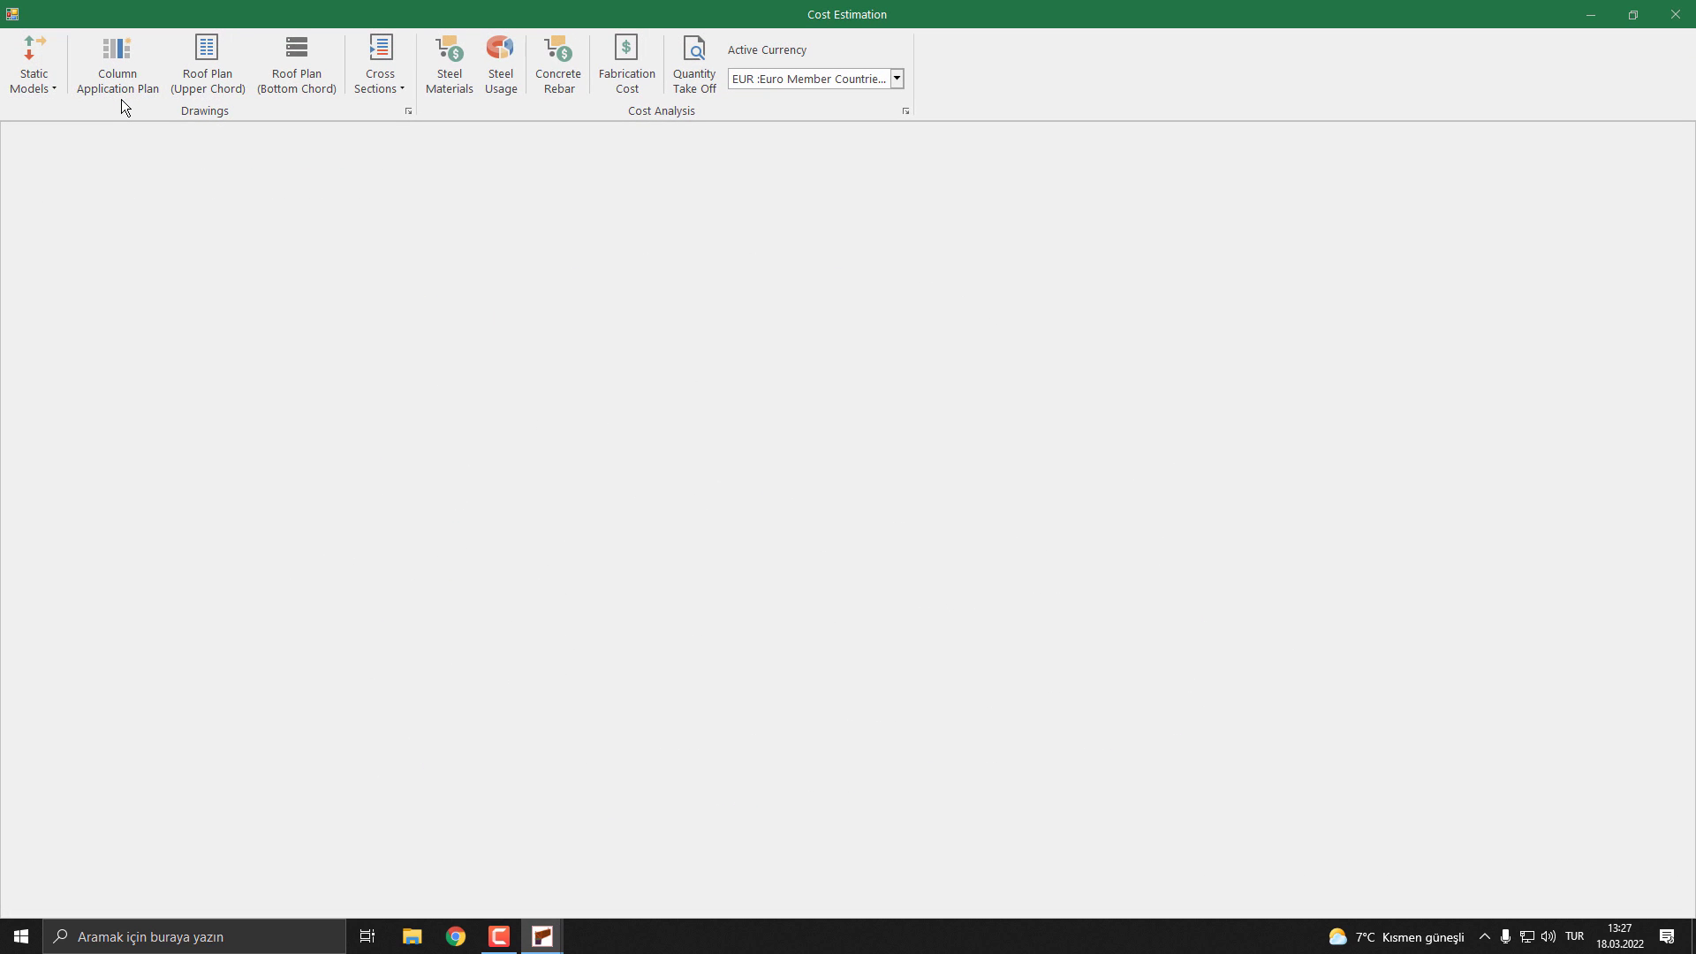
pyautogui.click(385, 90)
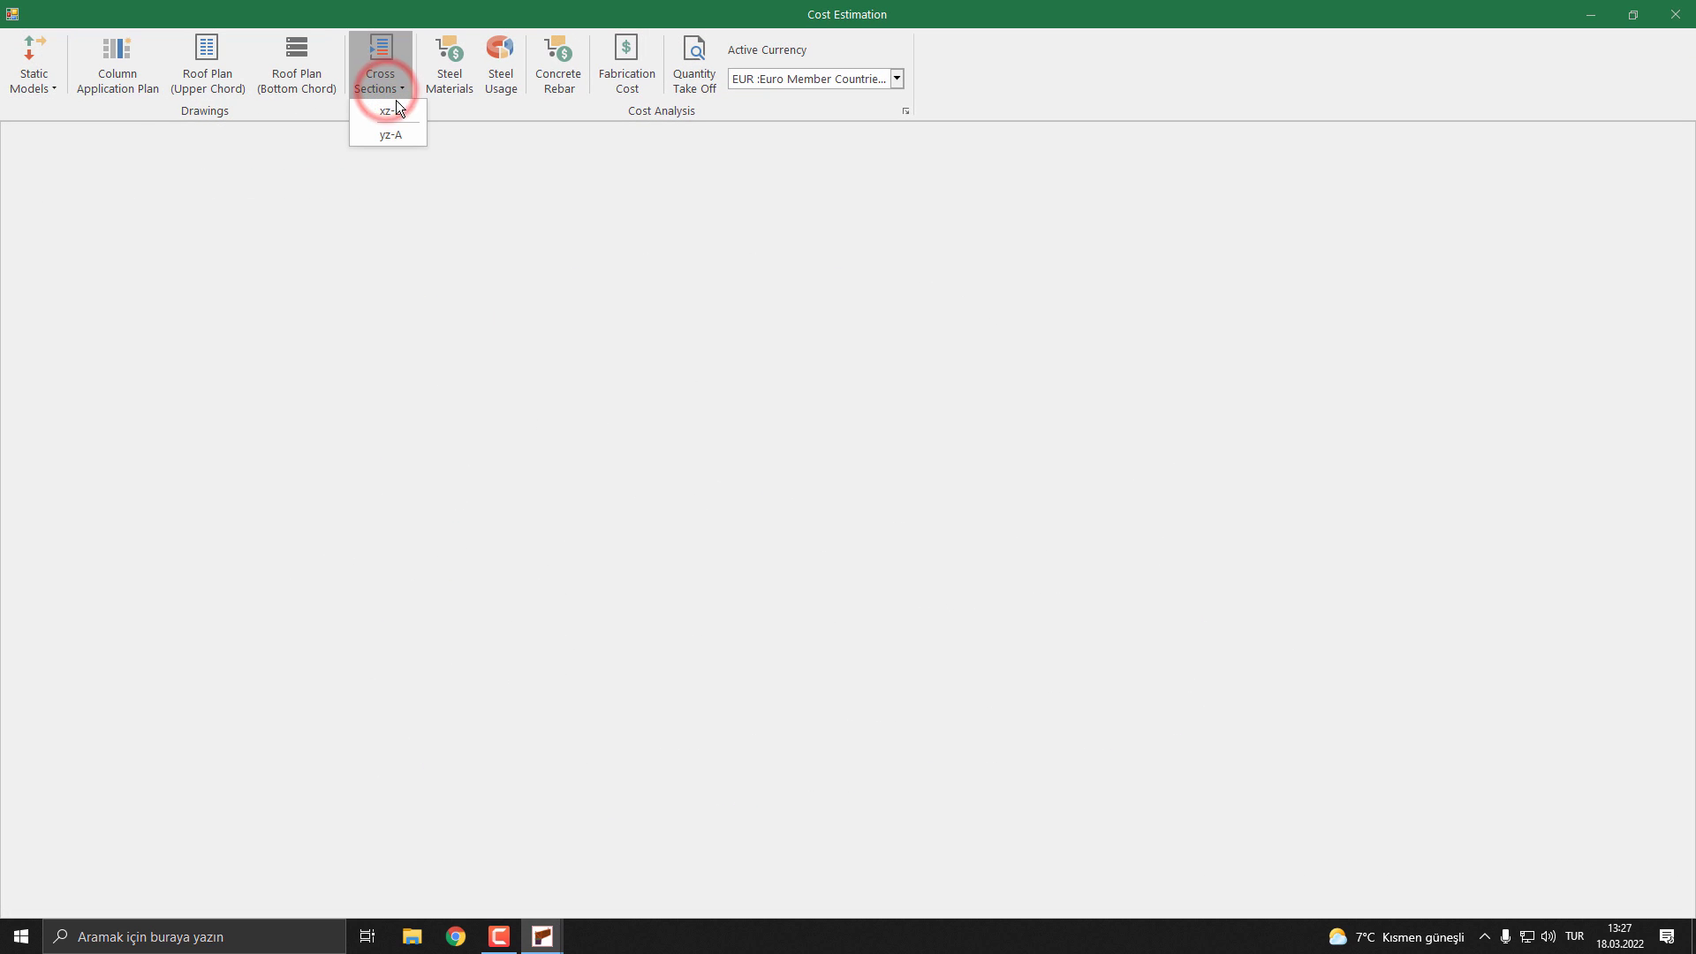
pyautogui.click(400, 111)
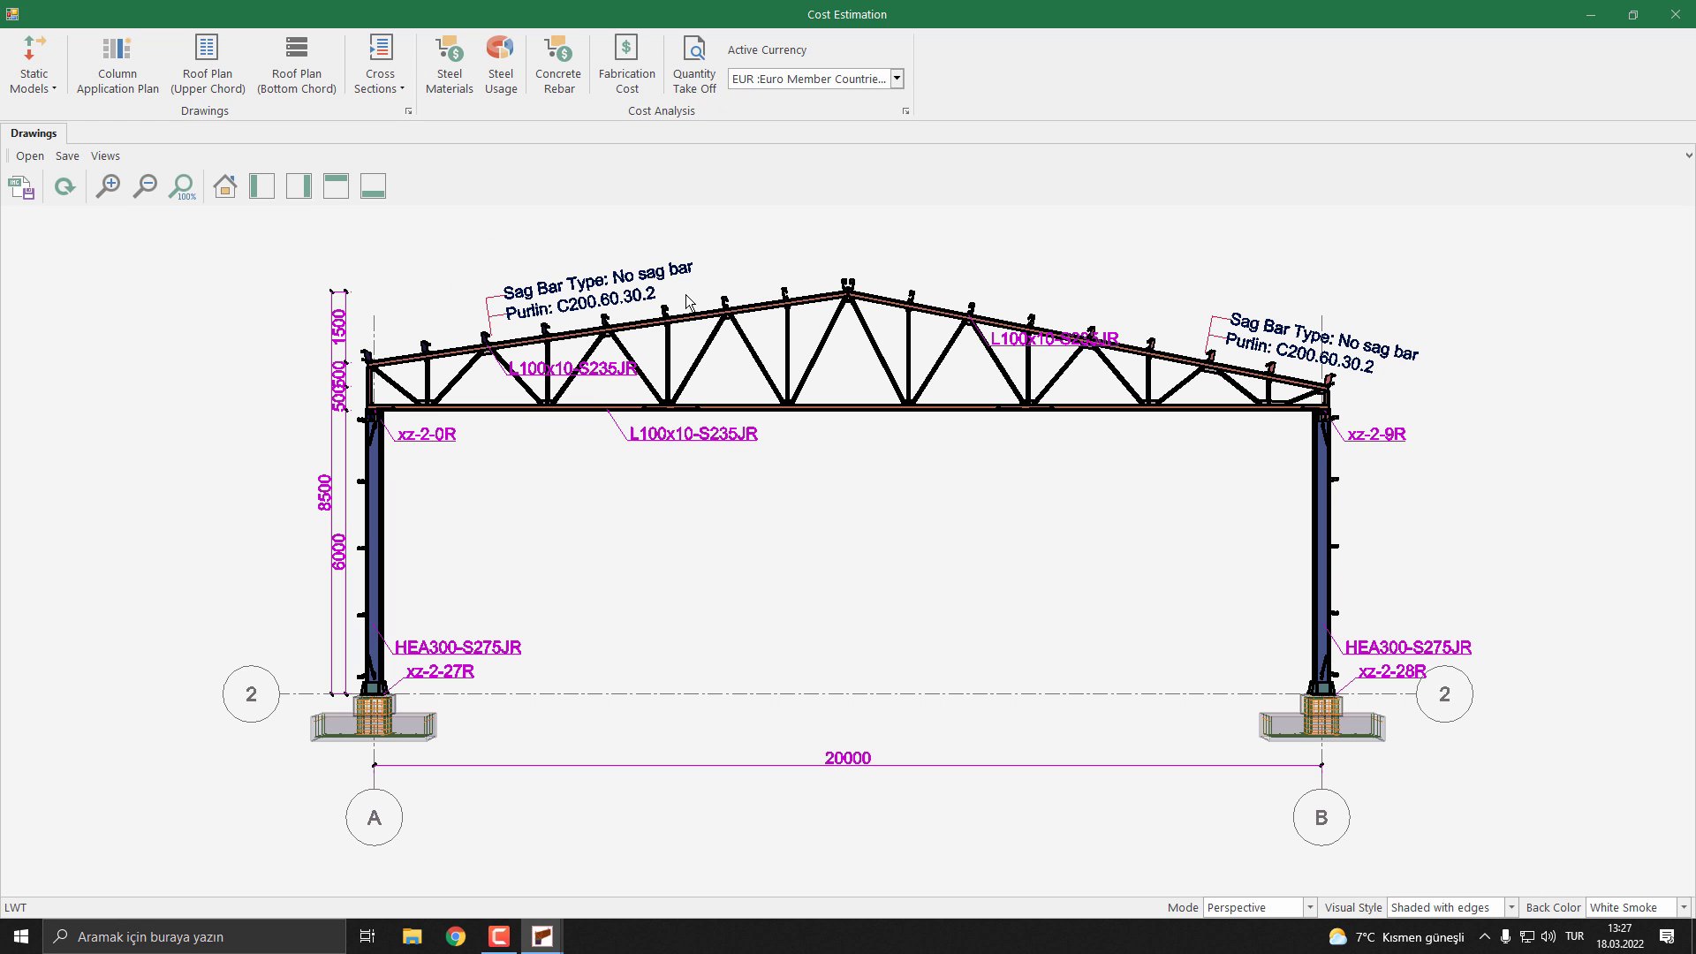
pyautogui.scroll(2, 485, 421)
pyautogui.scroll(-1, 486, 421)
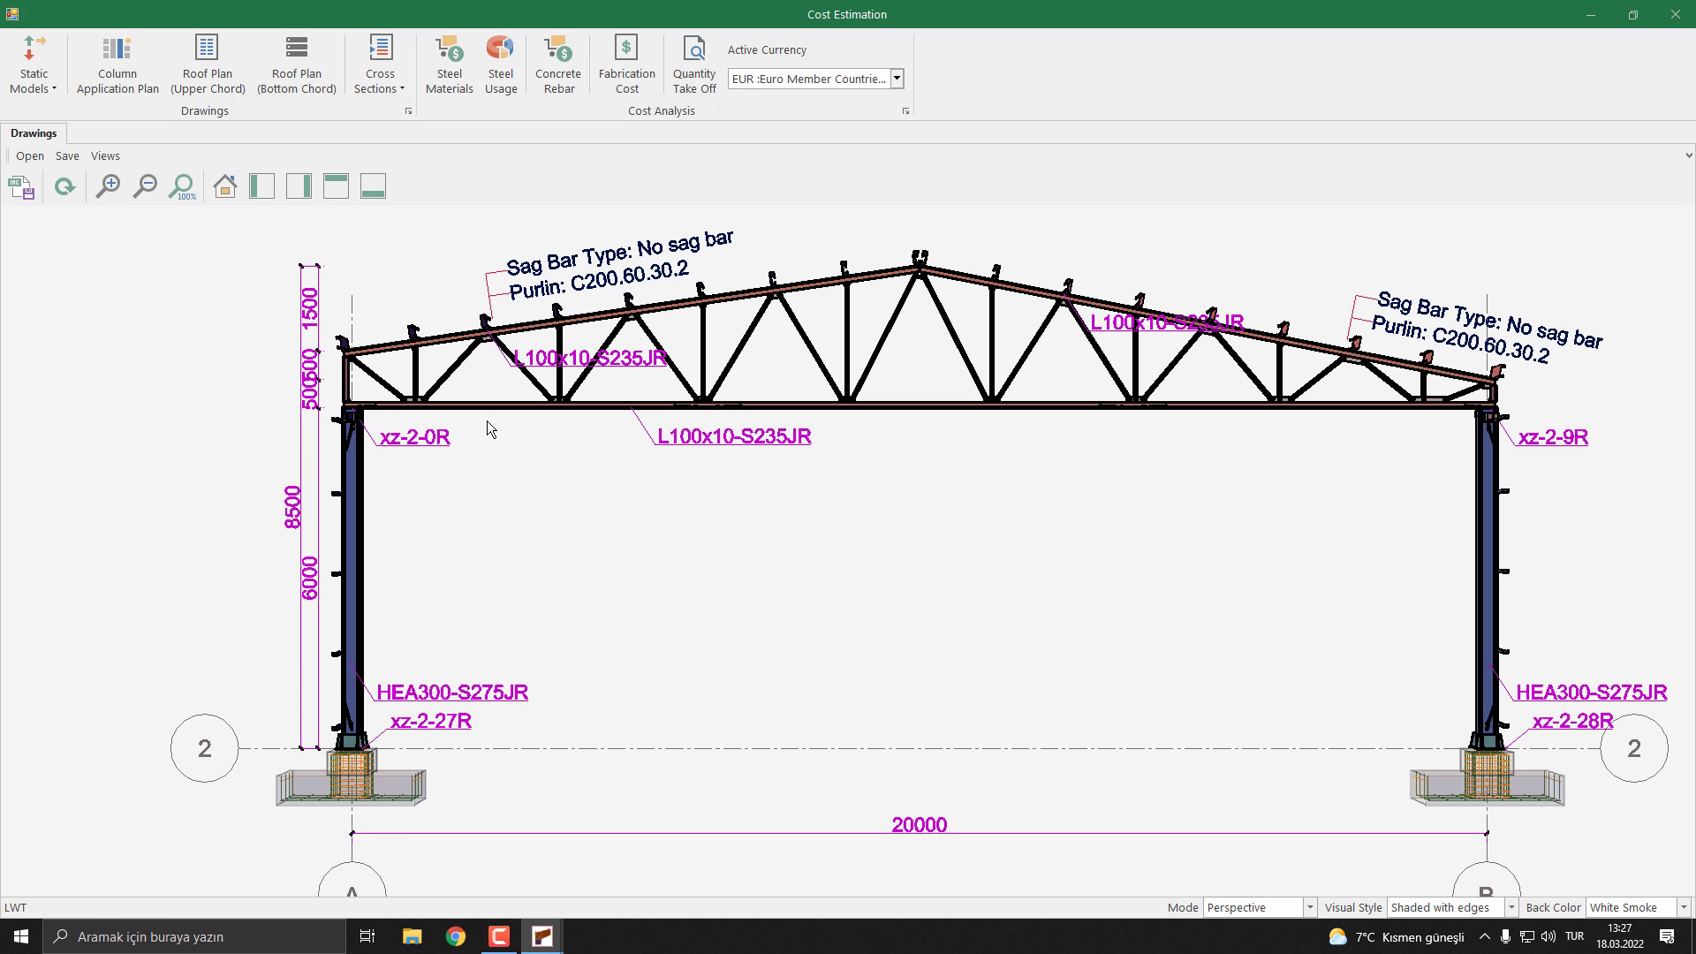